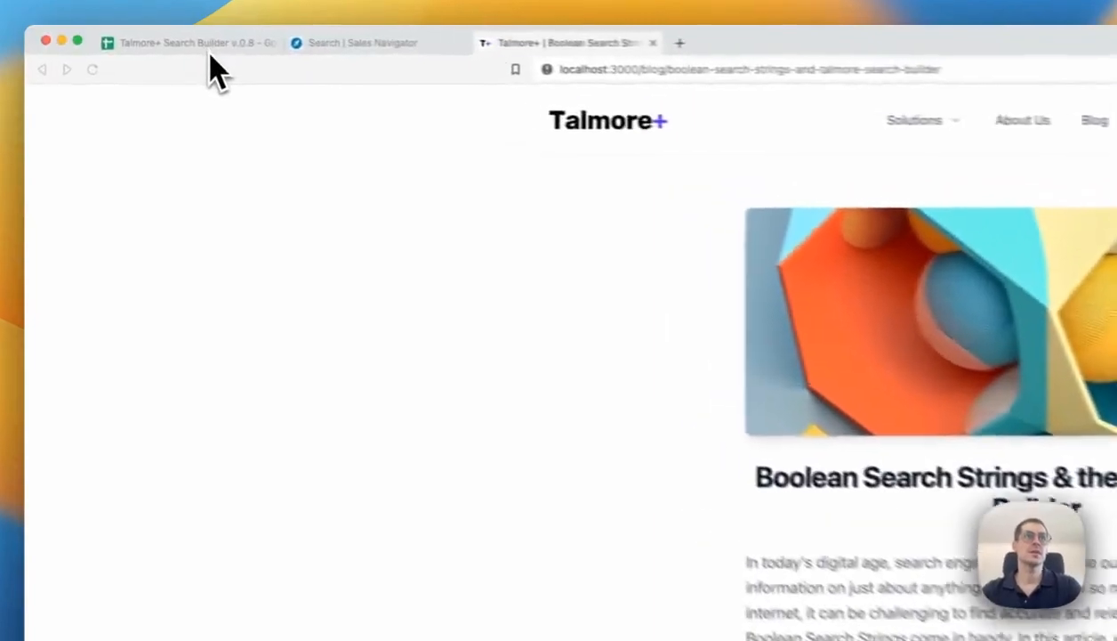
Step: Switch to the Talmore+ Search Builder v.0.8 spreadsheet and read the search process steps in its EXPLAINER sheet
click(122, 35)
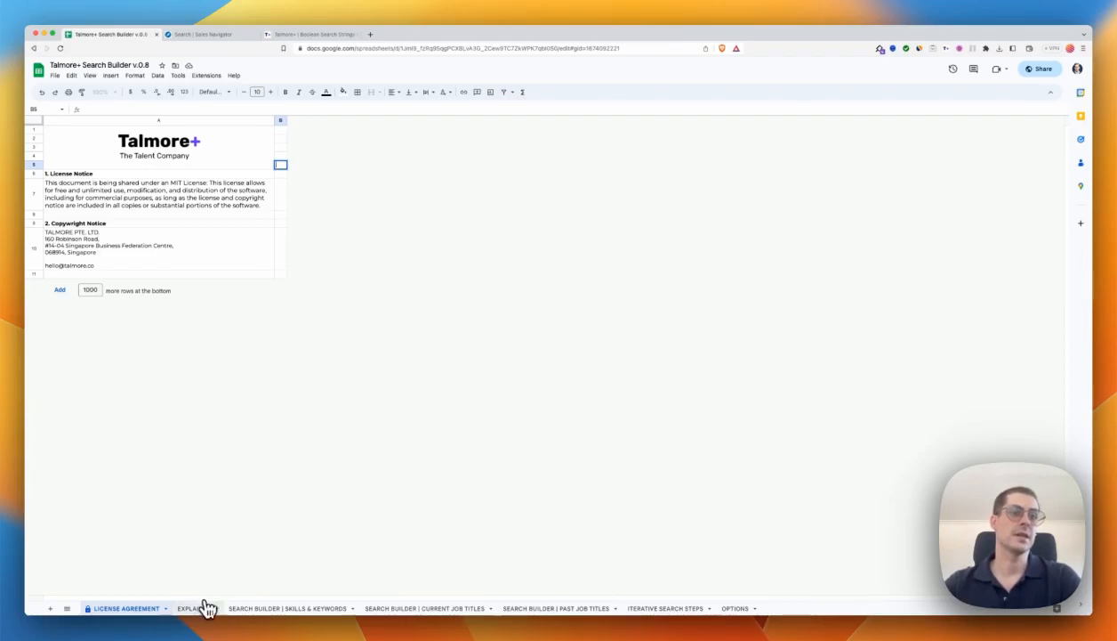
click(198, 608)
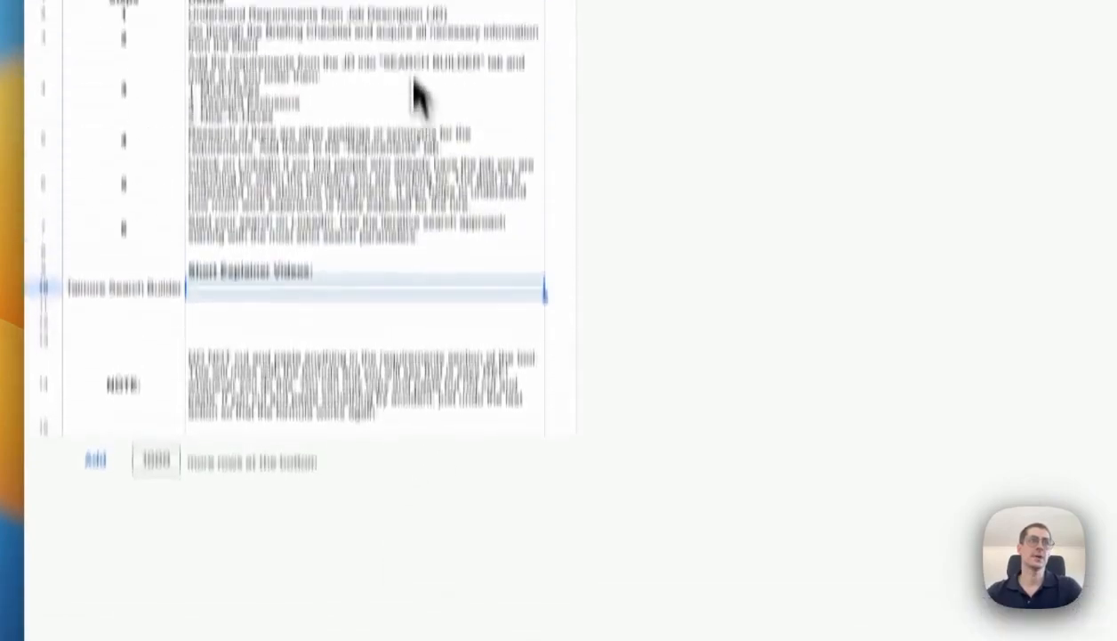
drag(378, 179, 374, 439)
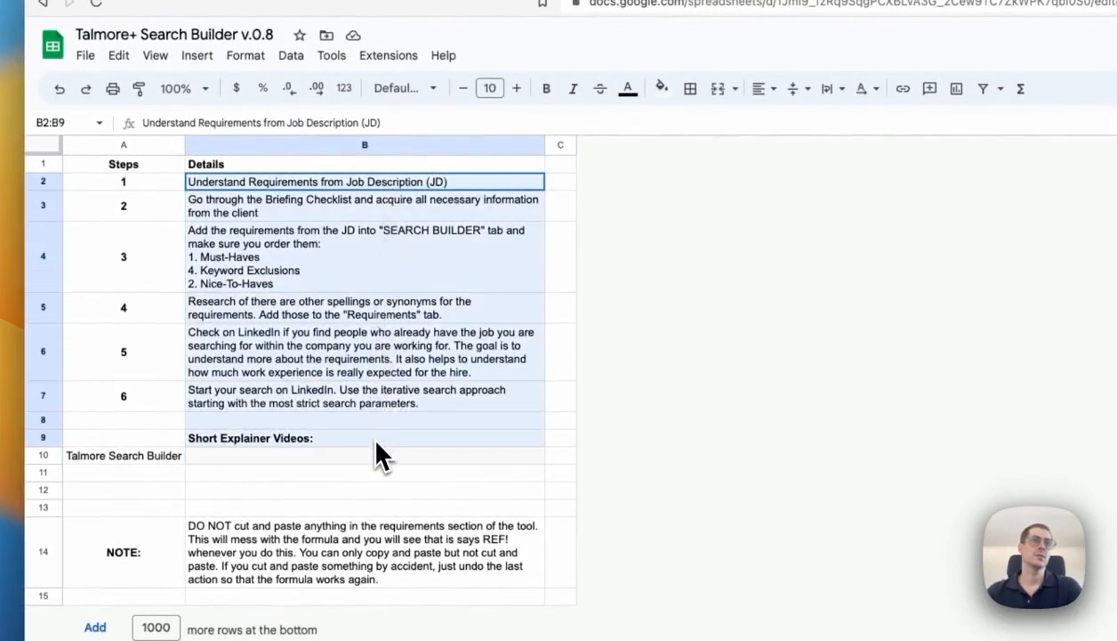
click(366, 457)
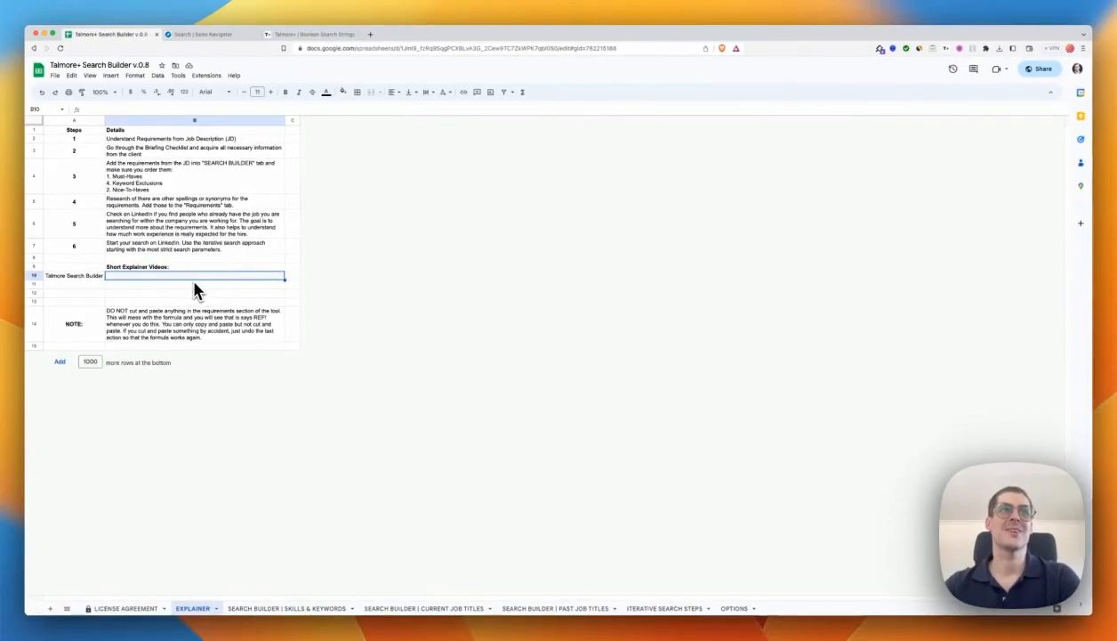
Step: Look through the SEARCH BUILDER sheets for skills and keywords, current job titles and past job titles
click(285, 605)
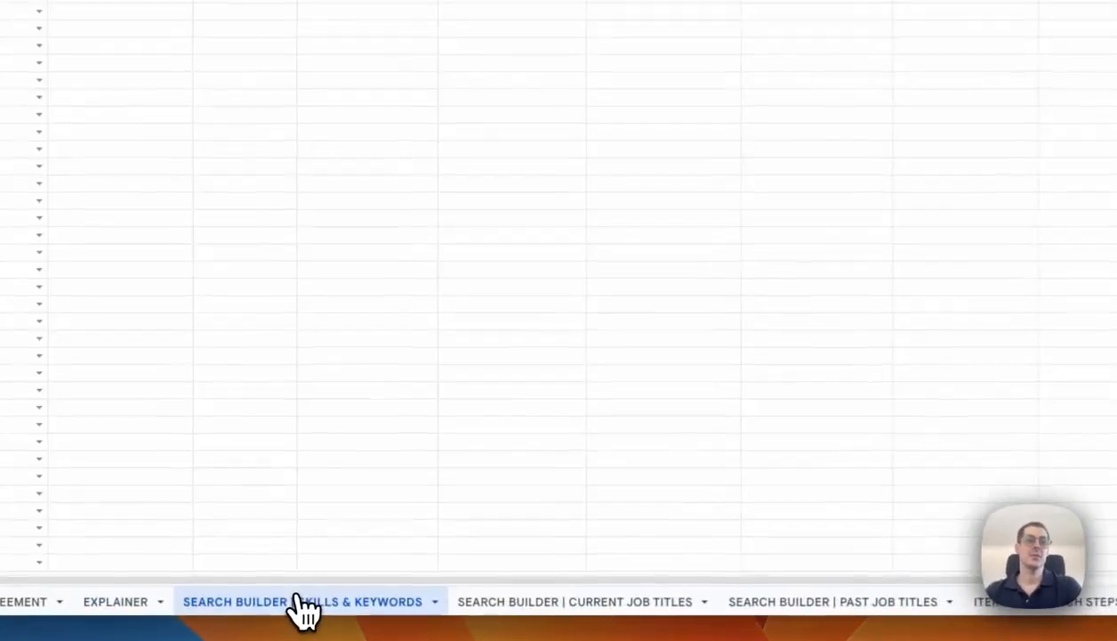
click(565, 604)
scroll(611, 605, right, 5)
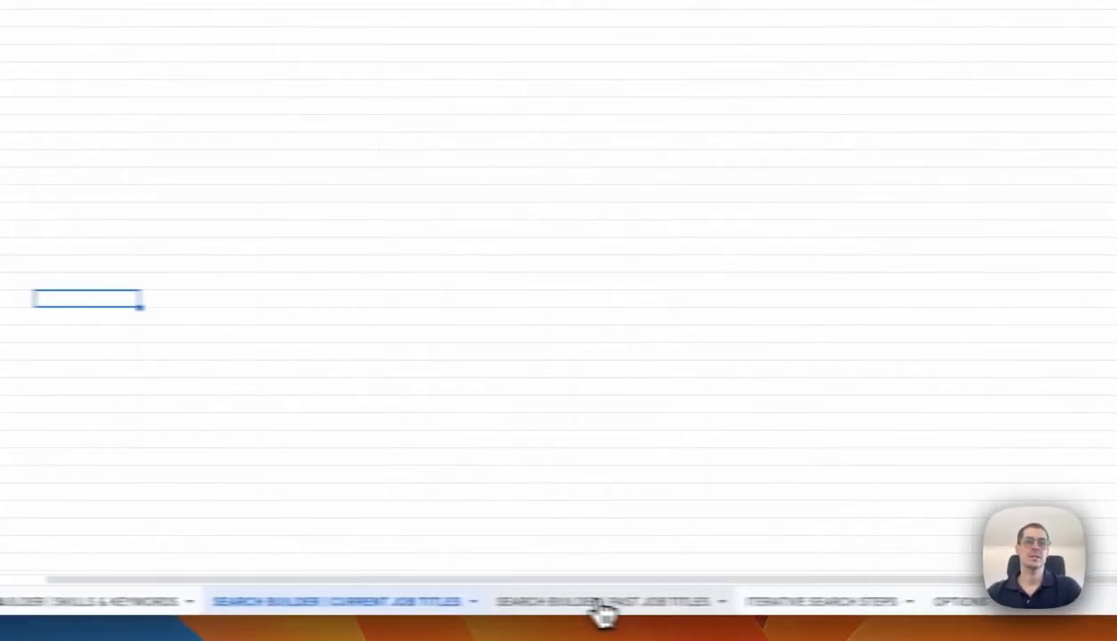
click(519, 605)
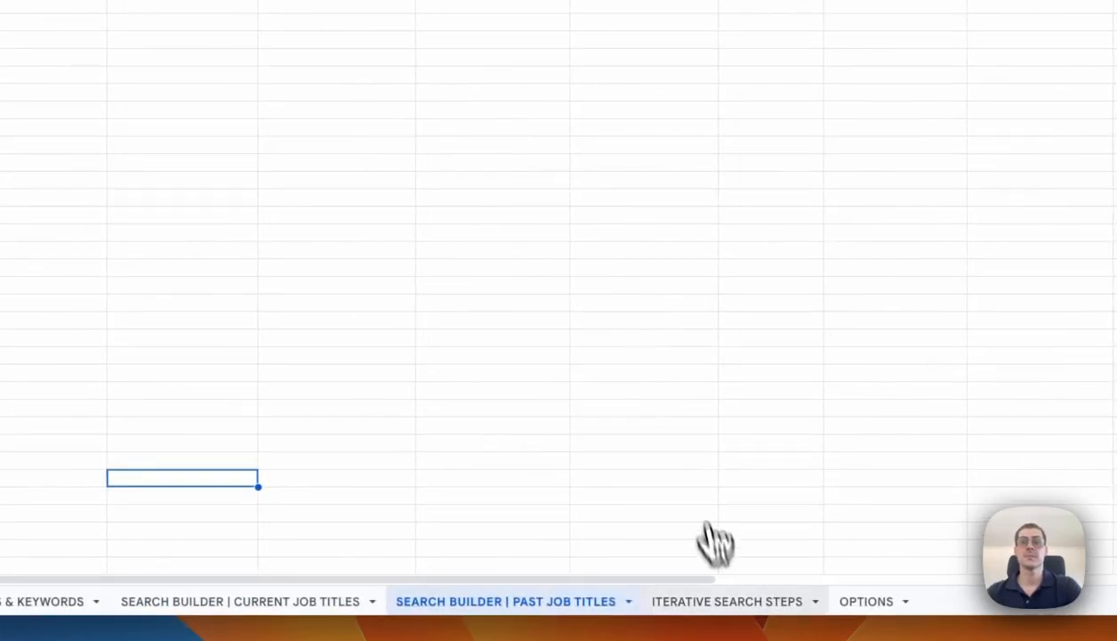
Step: Examine the table of nice-to-haves against multiple exclusions in the ITERATIVE SEARCH STEPS sheet
click(730, 599)
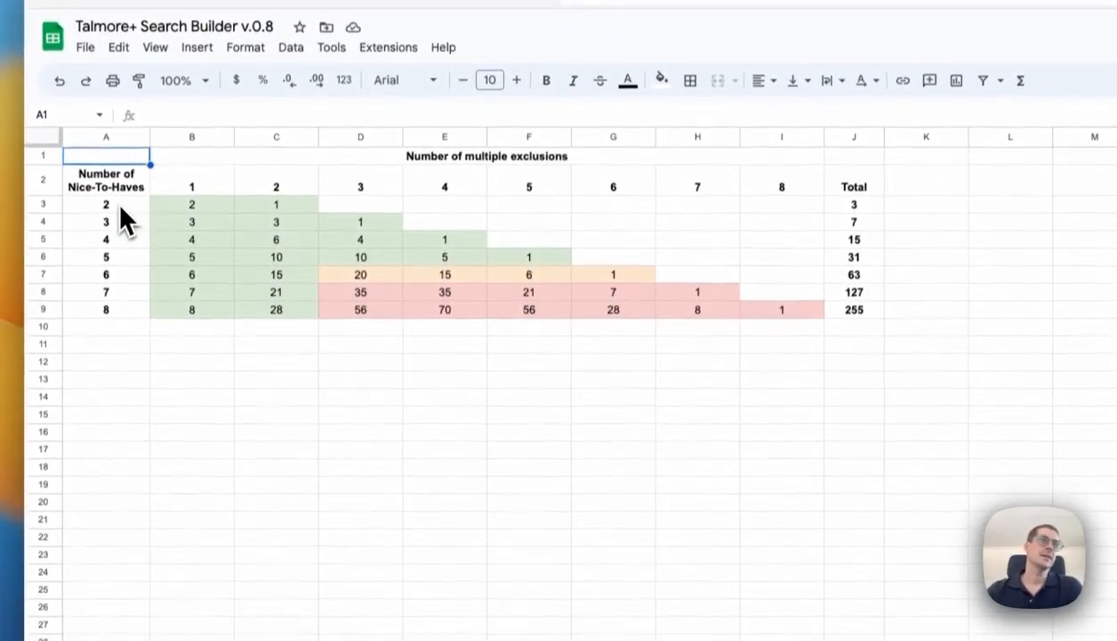
click(118, 237)
drag(121, 198, 117, 294)
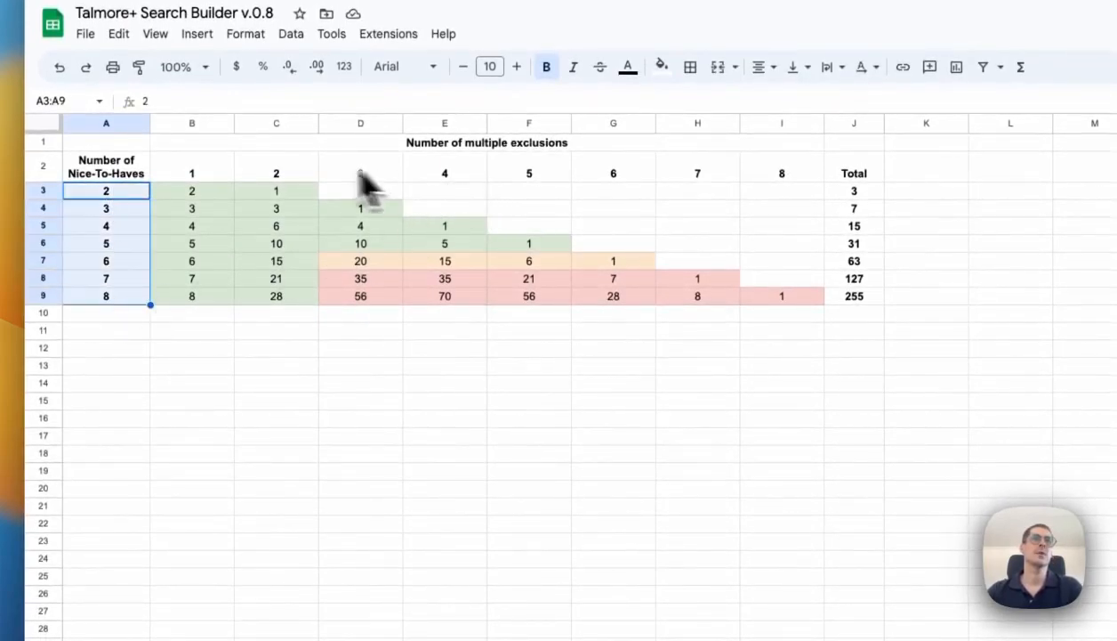
drag(254, 173, 383, 176)
click(271, 194)
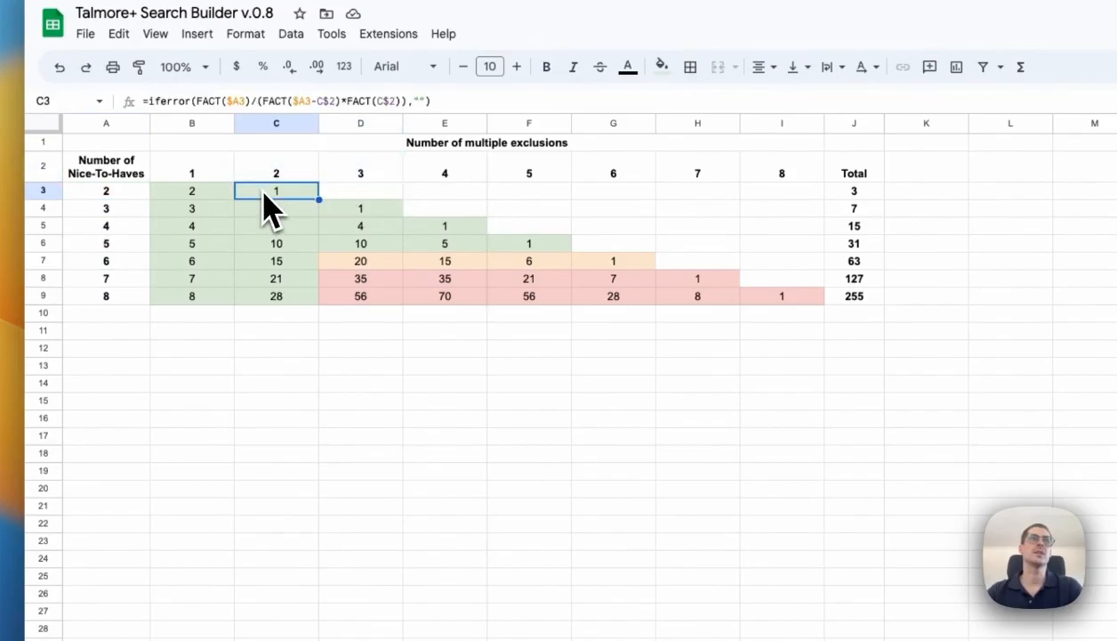
click(299, 369)
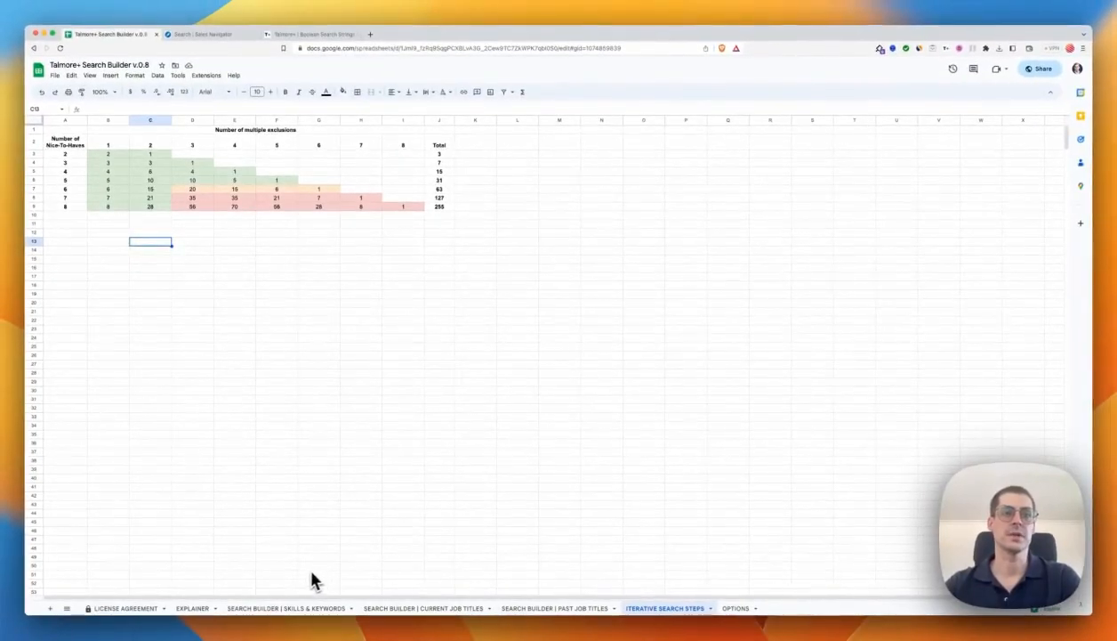
Step: Open the SEARCH BUILDER | CURRENT JOB TITLES sheet and view the requirement type options for row 3
click(287, 605)
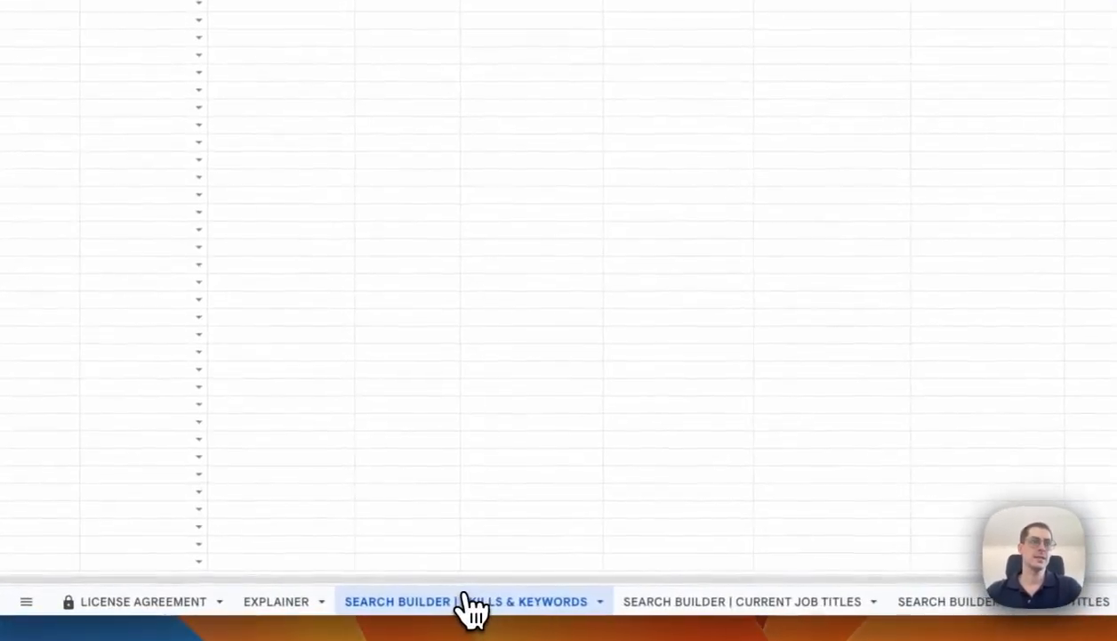
click(783, 602)
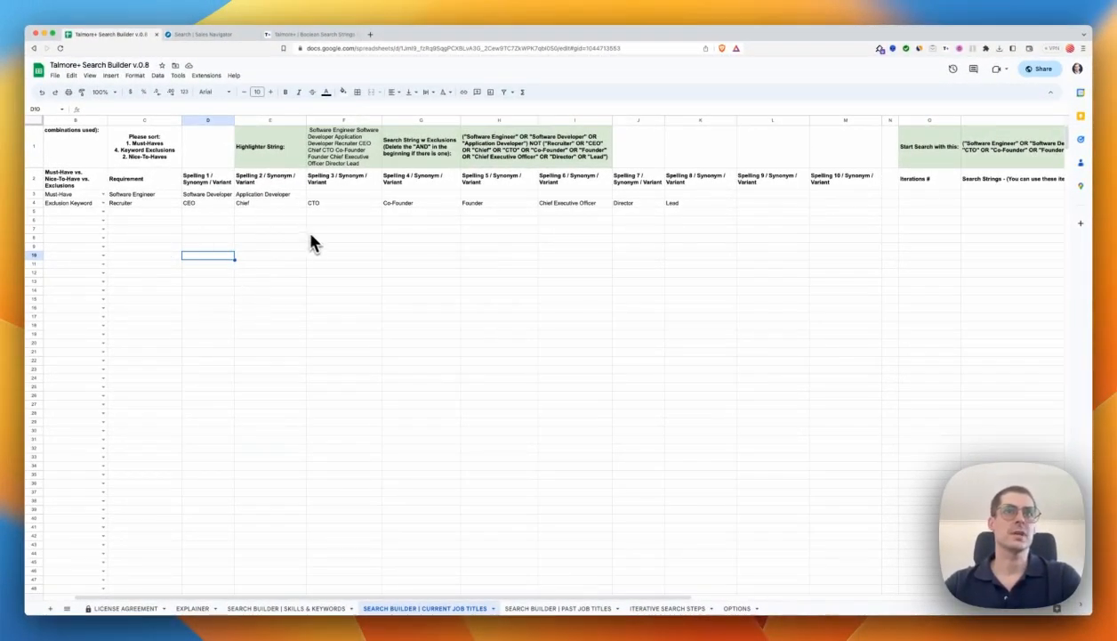
click(343, 247)
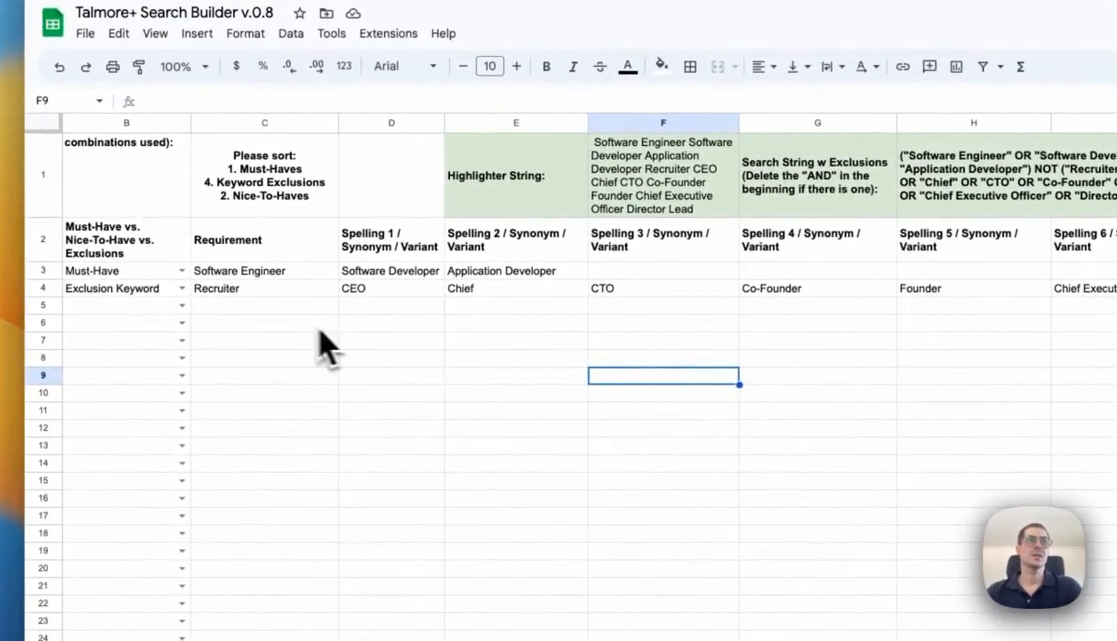
scroll(307, 345, left, 2)
click(283, 271)
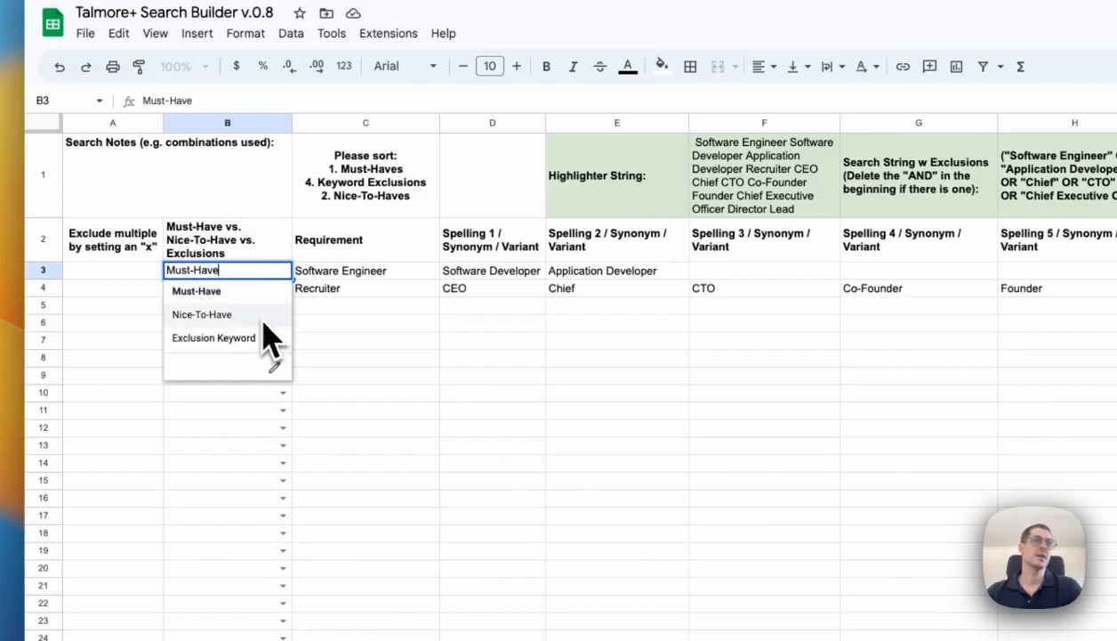
click(370, 322)
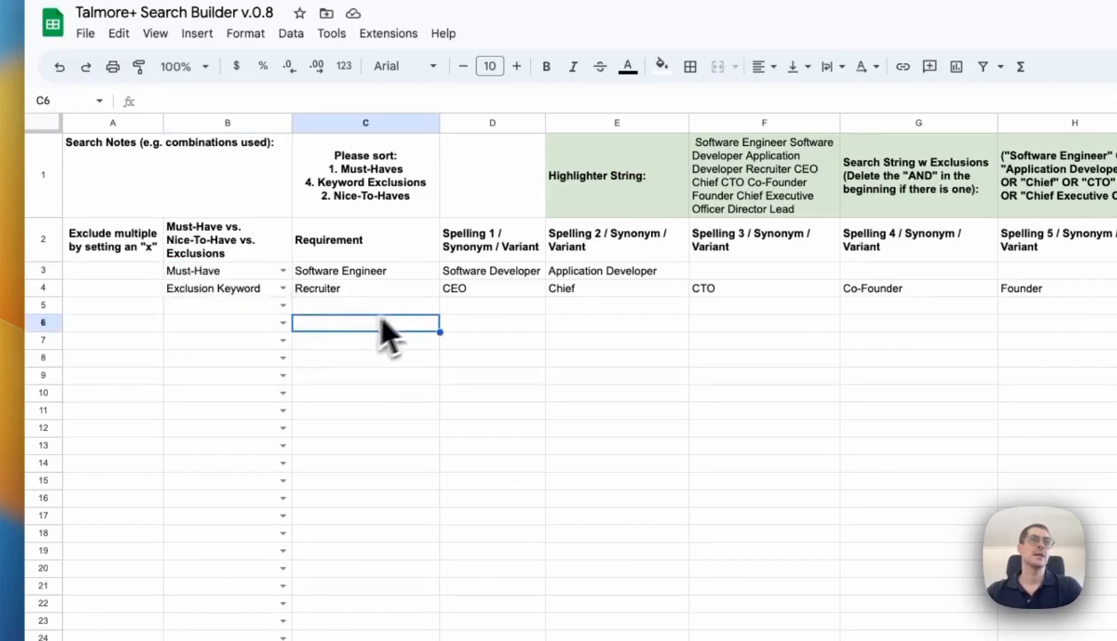
Step: Review the Software Engineer must-have requirement in row 3 and its synonym titles, comparing it with the exclusion row below
key(Up)
key(Up)
key(Up)
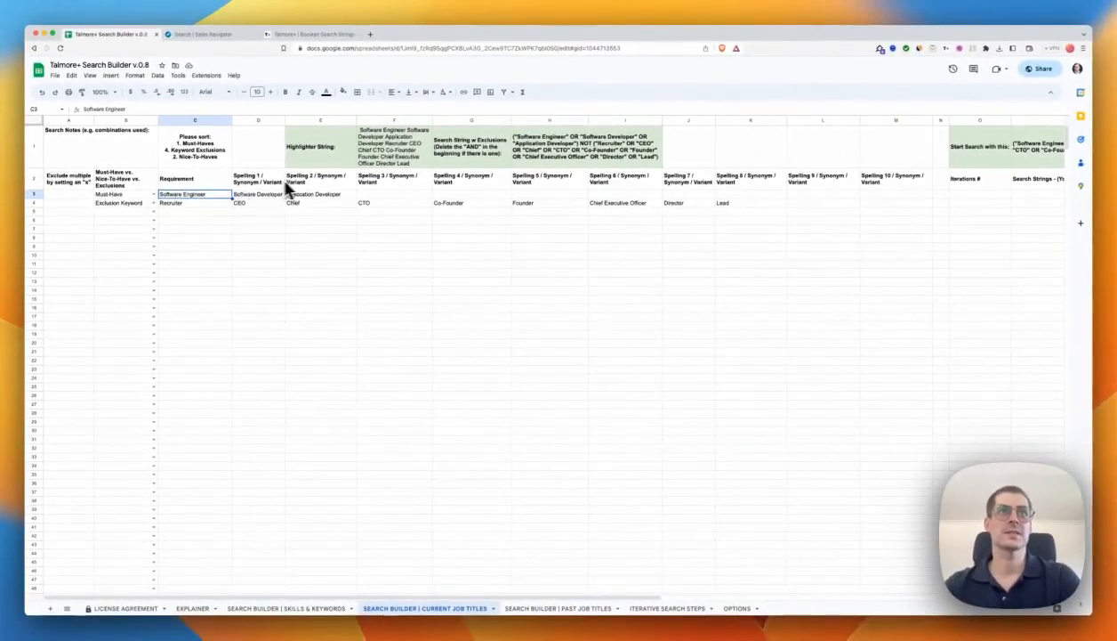
click(302, 196)
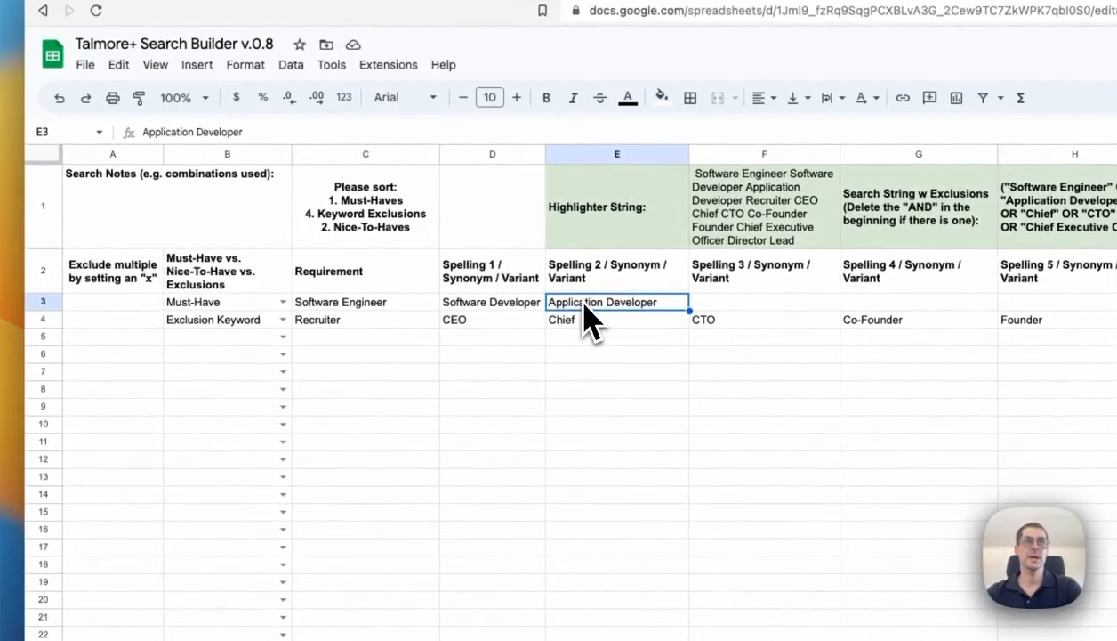
click(378, 307)
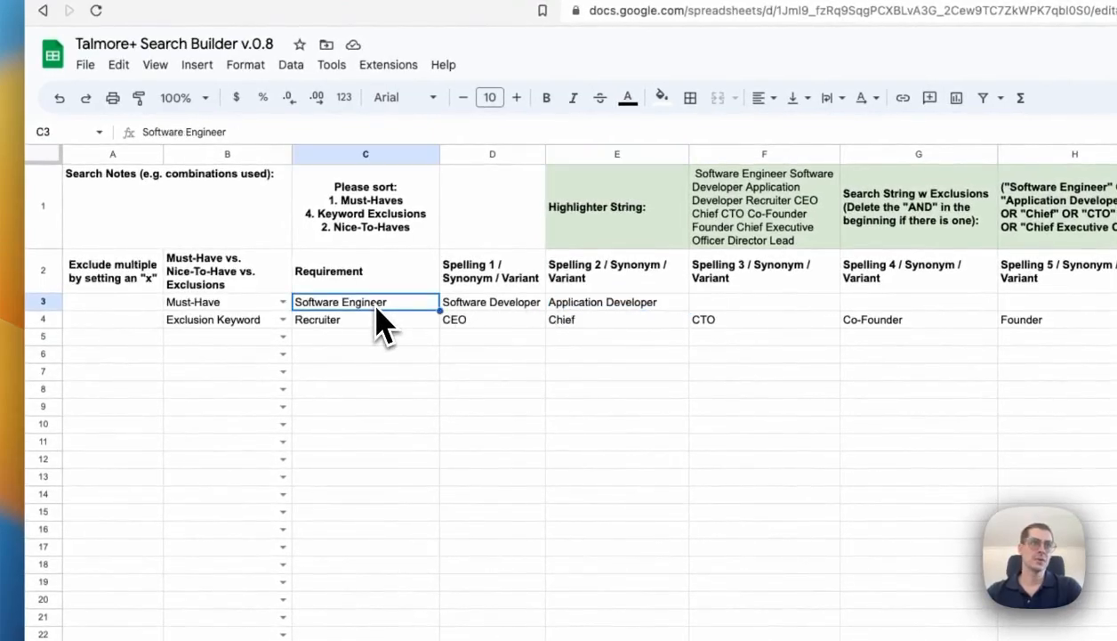
click(414, 322)
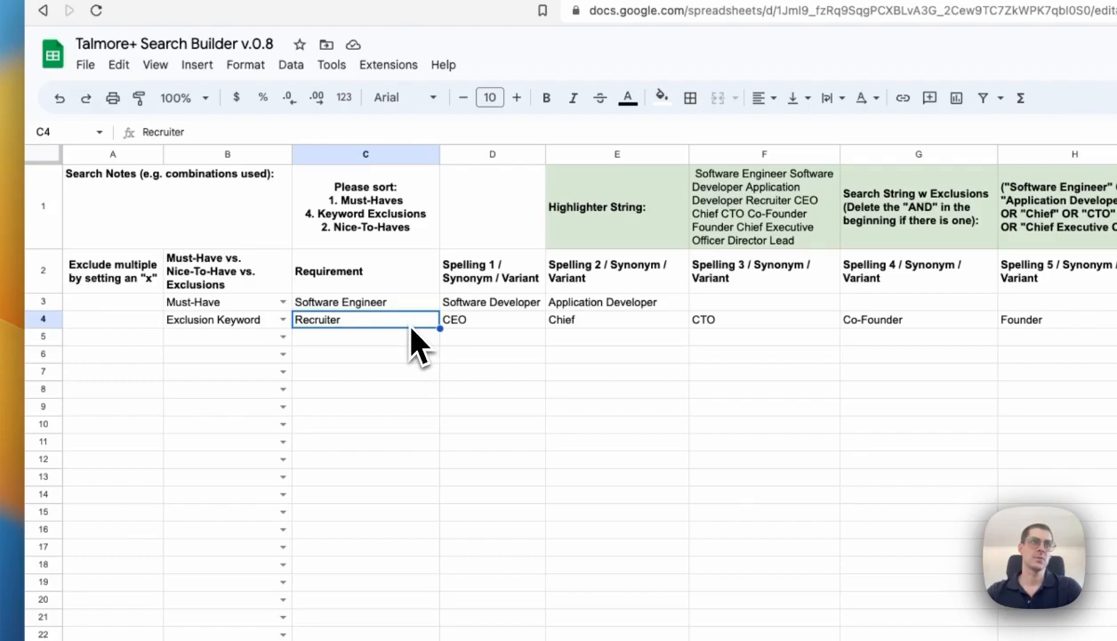
click(283, 301)
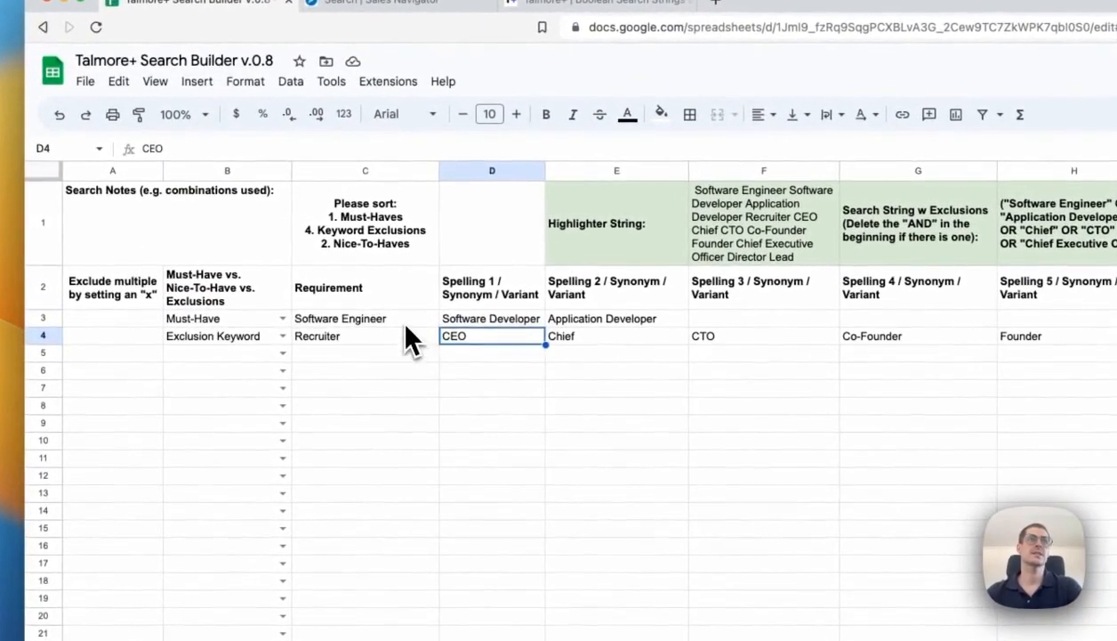
click(404, 325)
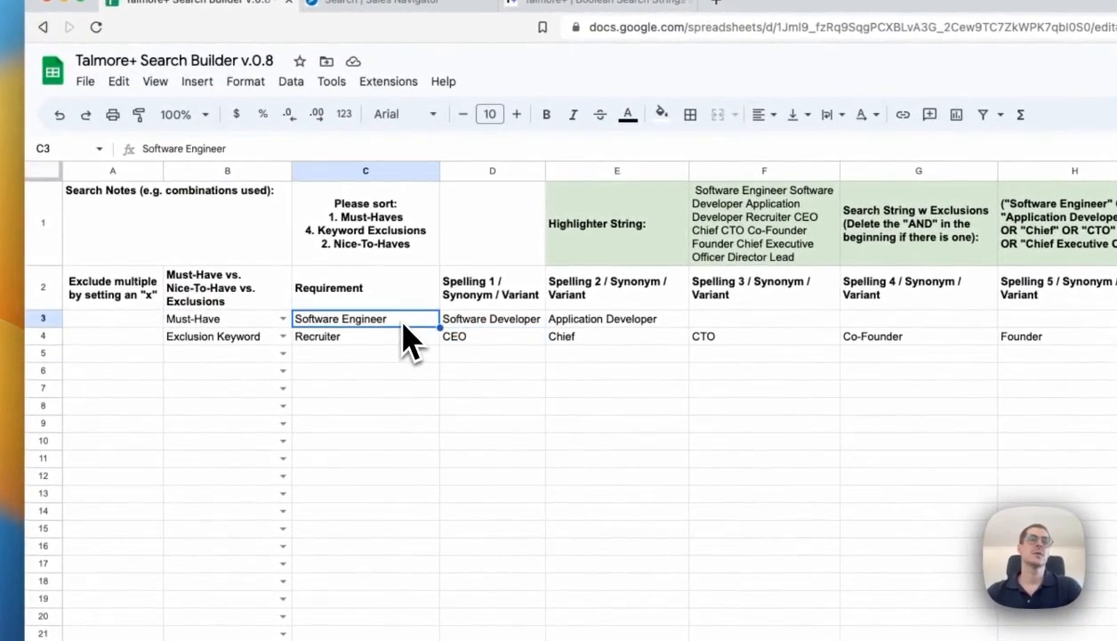
click(489, 325)
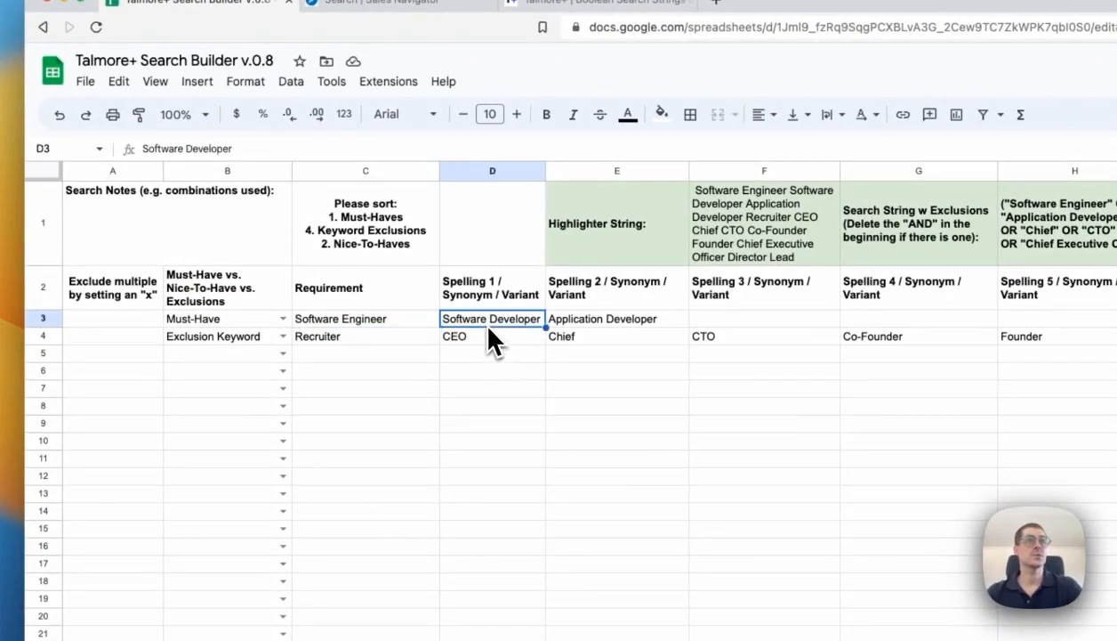
click(622, 324)
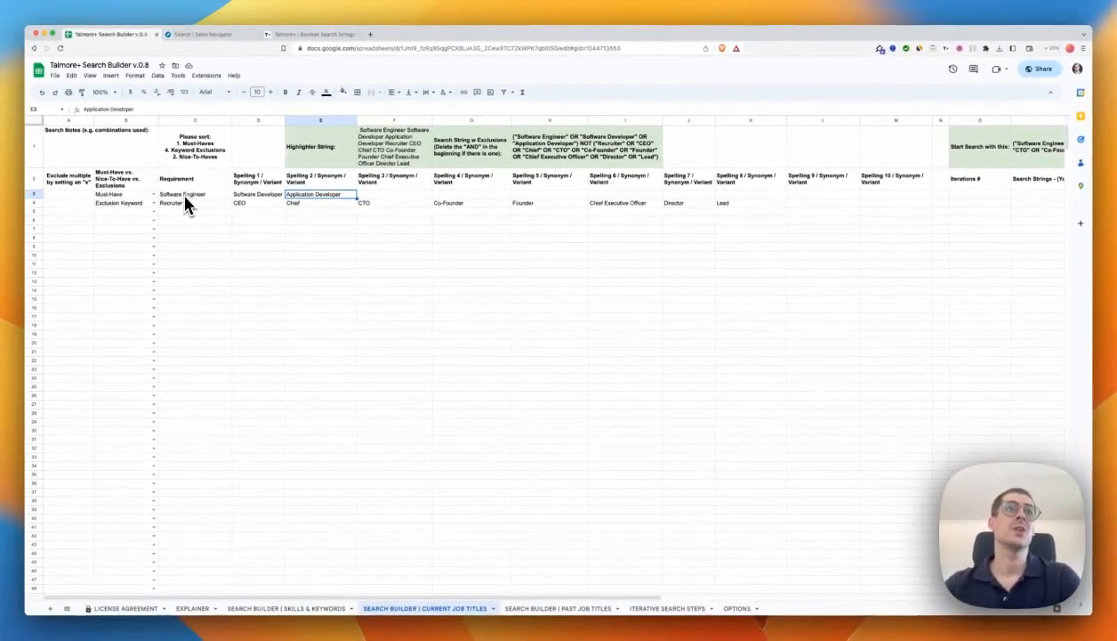
Step: Review the exclusion keyword titles in row 4, starting with Recruiter and CEO
click(185, 203)
click(254, 205)
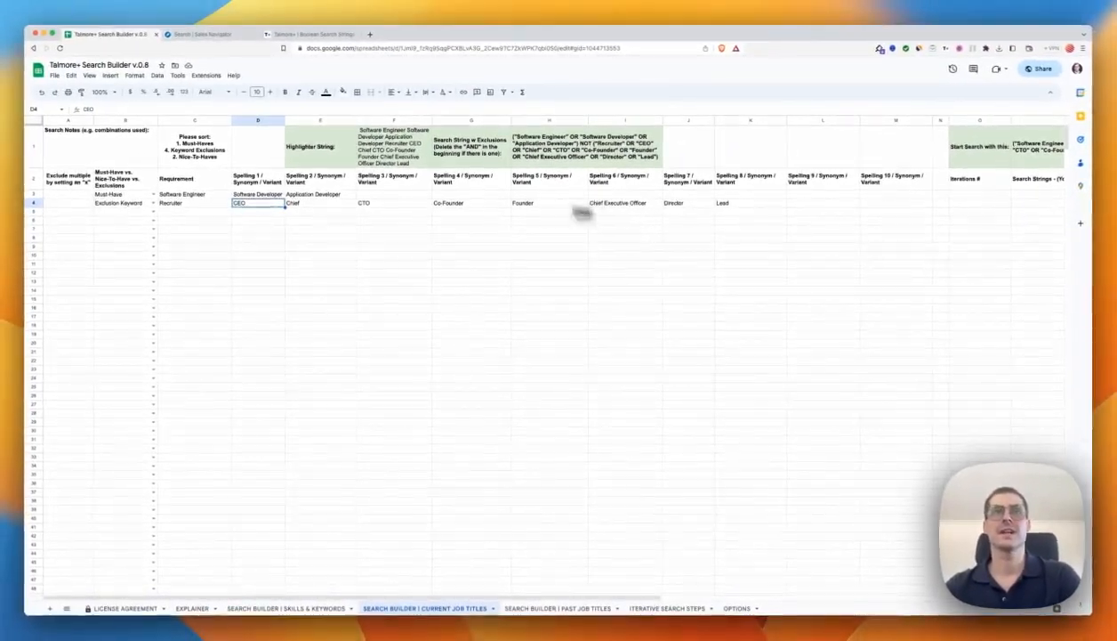
click(621, 231)
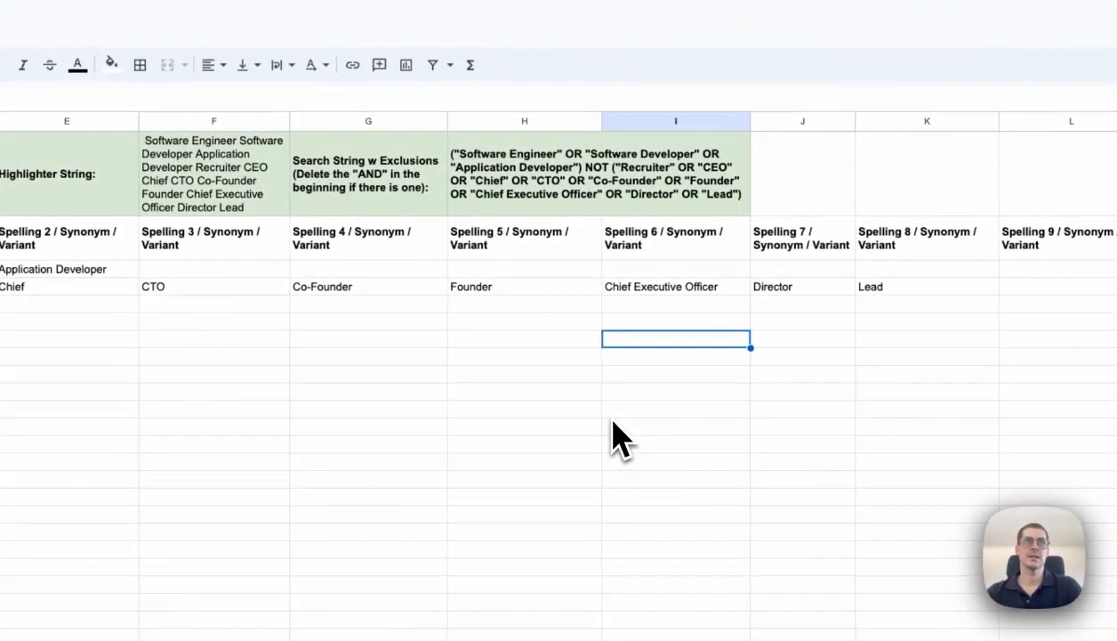
Step: Copy the "Start Search with this" string from cell P1 and apply it as the current job title filter in LinkedIn Sales Navigator
scroll(620, 436, right, 10)
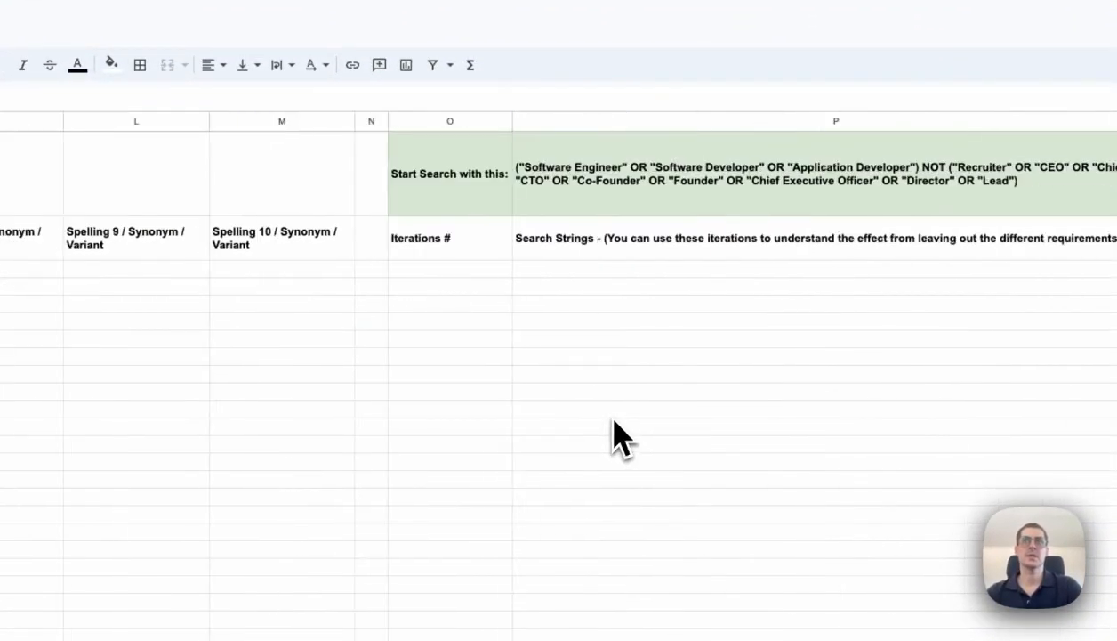
click(766, 173)
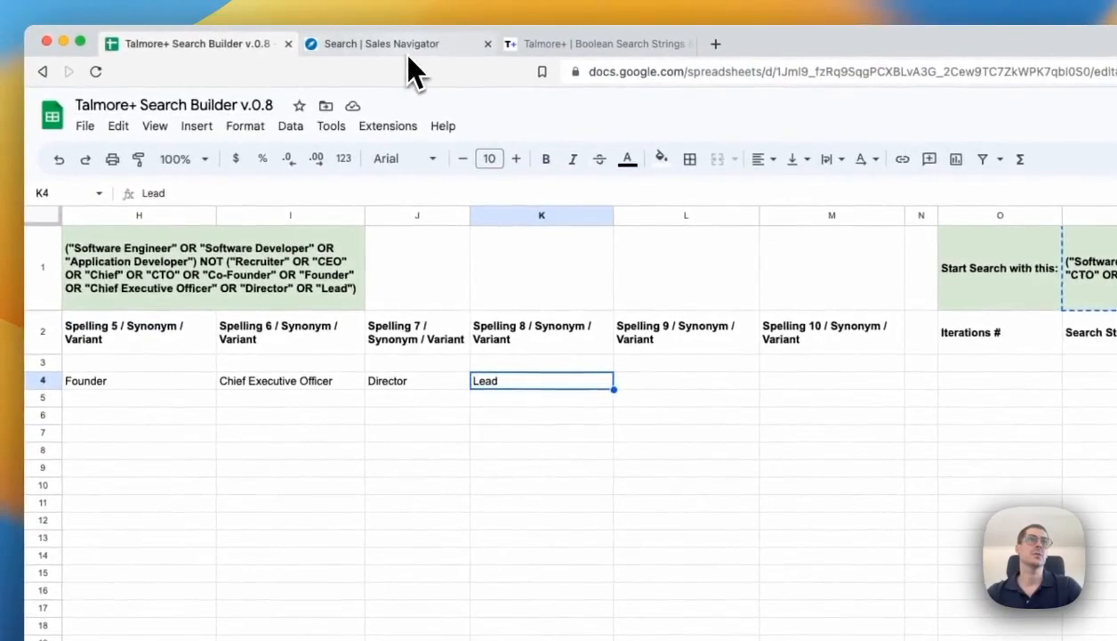
click(405, 49)
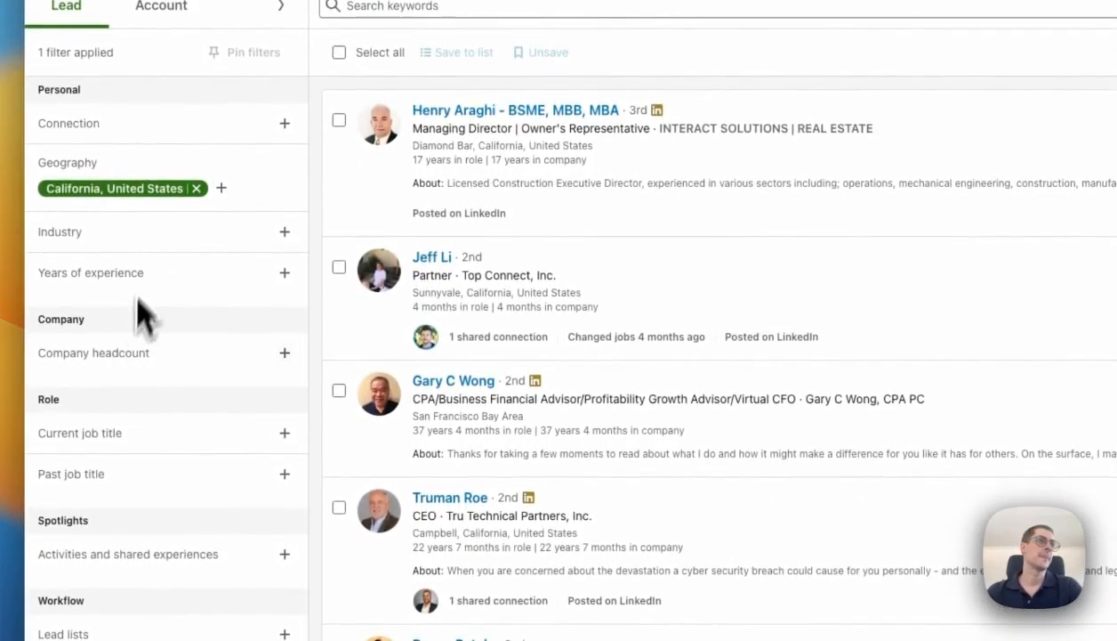
click(120, 431)
text(Executive Officer" OR "Director" OR "Lead")
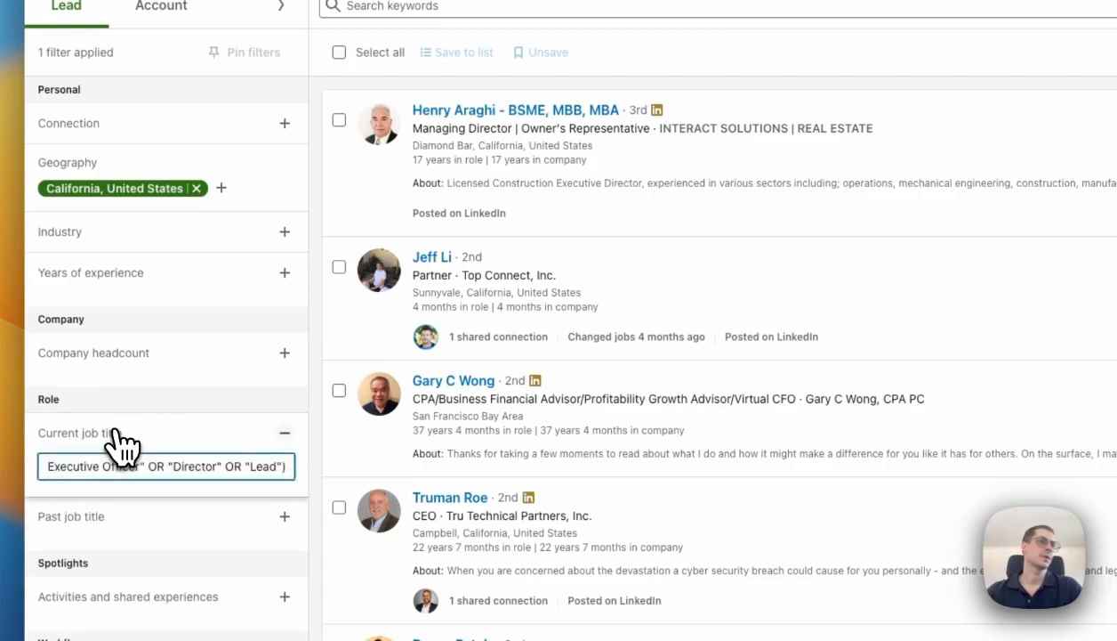
key(Return)
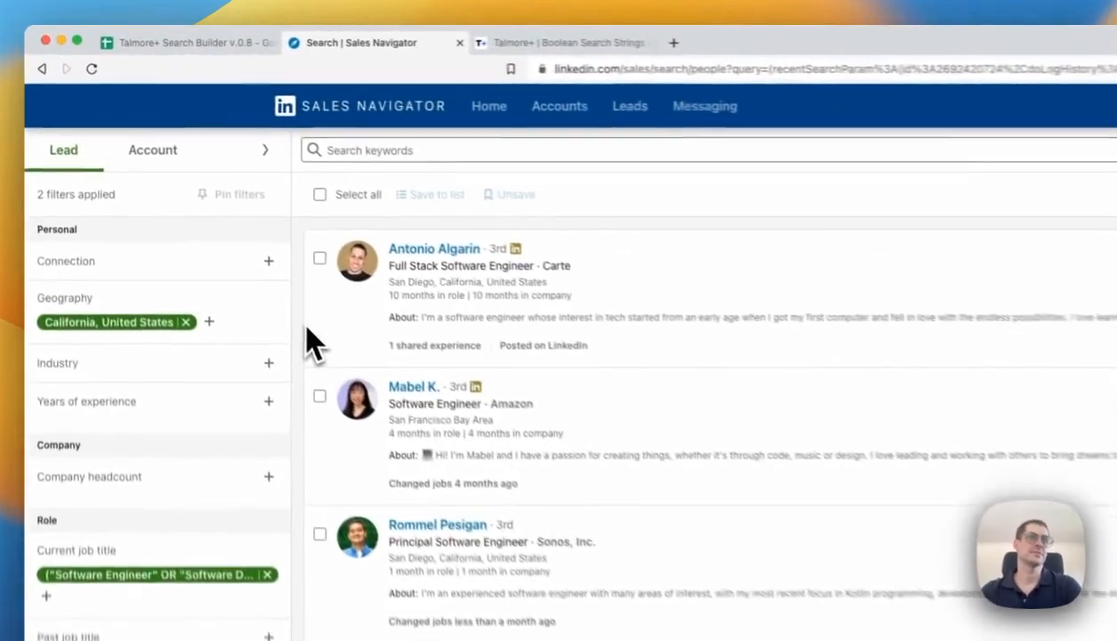
Step: Return to the Search Builder spreadsheet and inspect the NODEJS requirement in the SEARCH BUILDER | SKILLS & KEYWORDS sheet
click(190, 45)
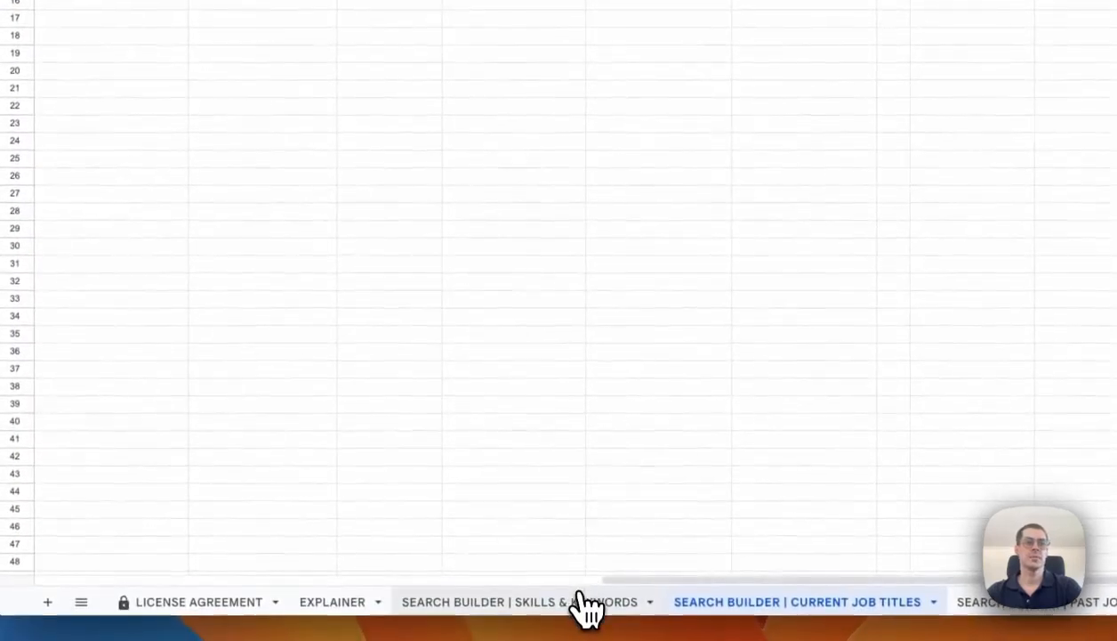
click(581, 602)
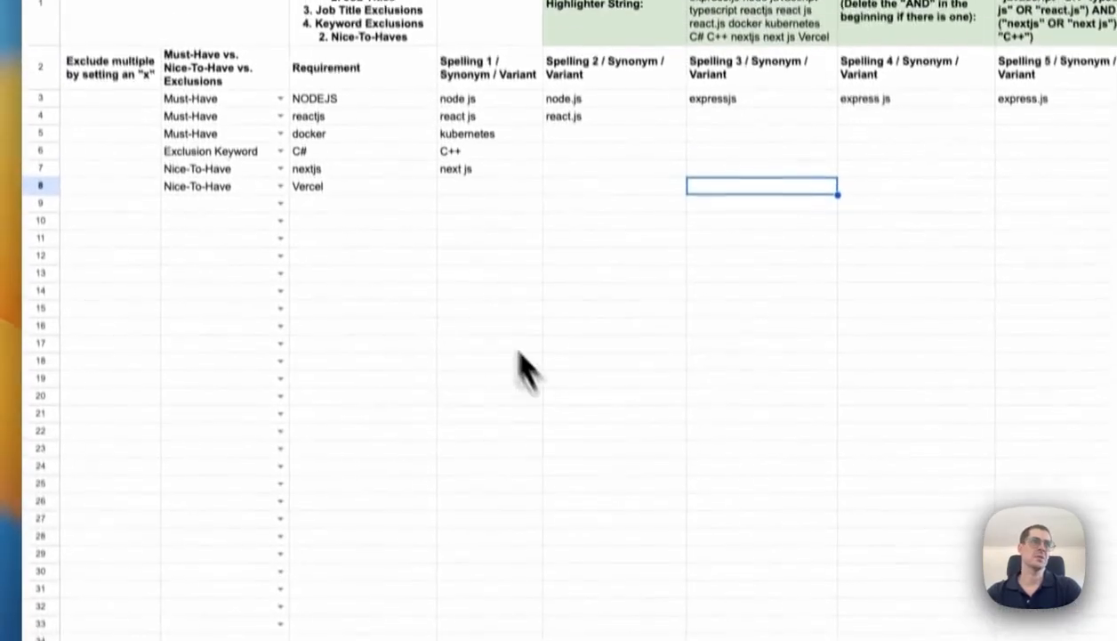
click(435, 274)
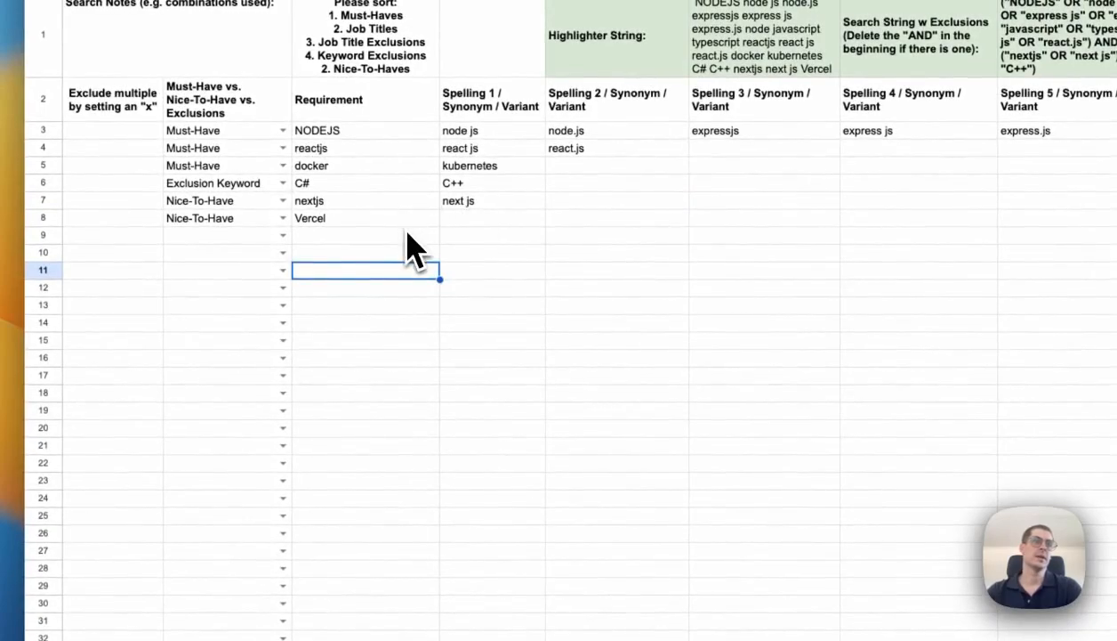
click(367, 133)
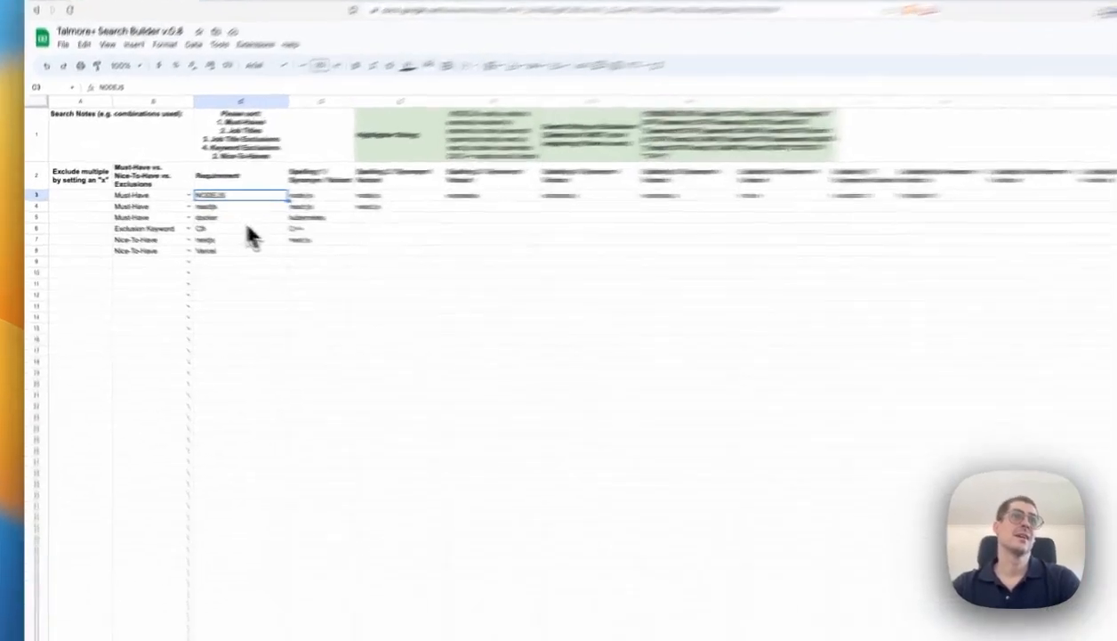
Step: Review the docker must-have, the C# exclusion keyword and the nextjs and Vercel nice-to-haves with their spelling variants
click(198, 212)
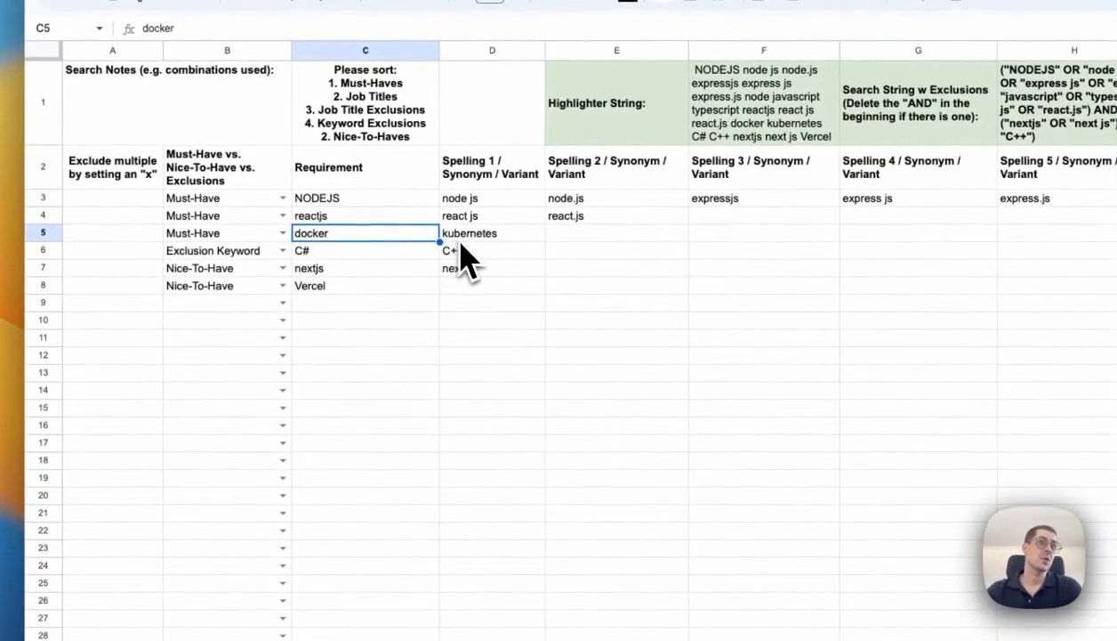
click(391, 257)
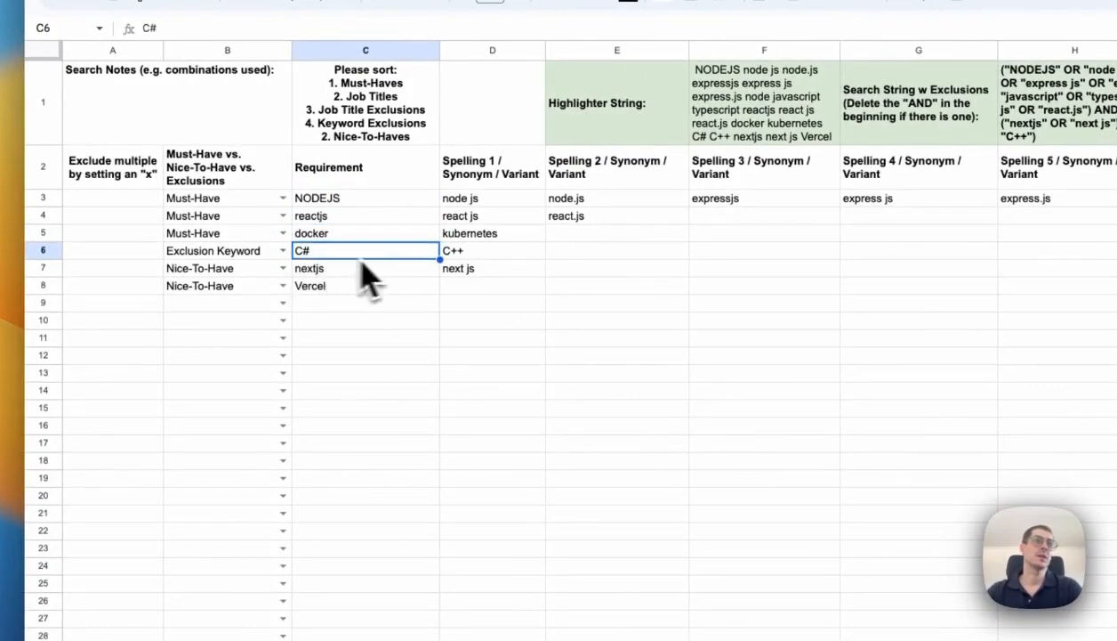
click(520, 270)
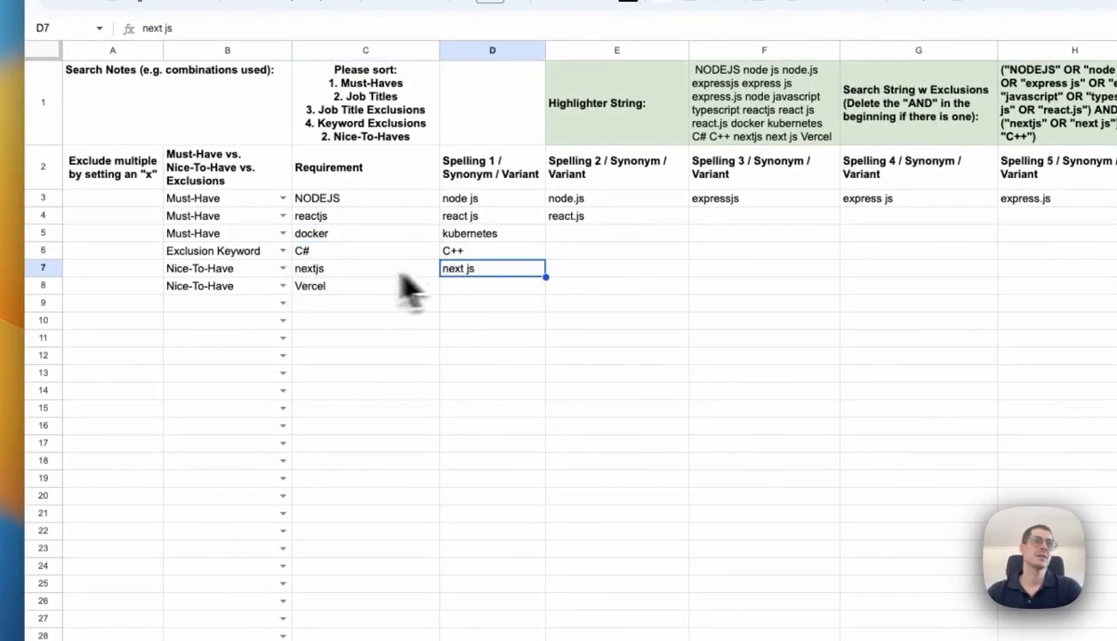
click(373, 271)
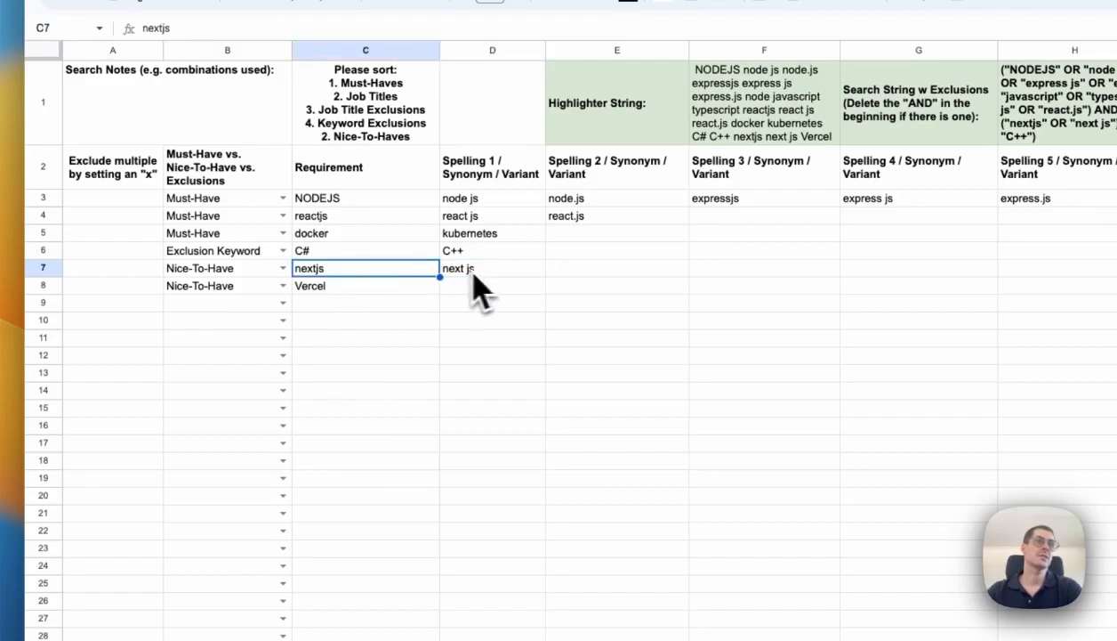
click(409, 289)
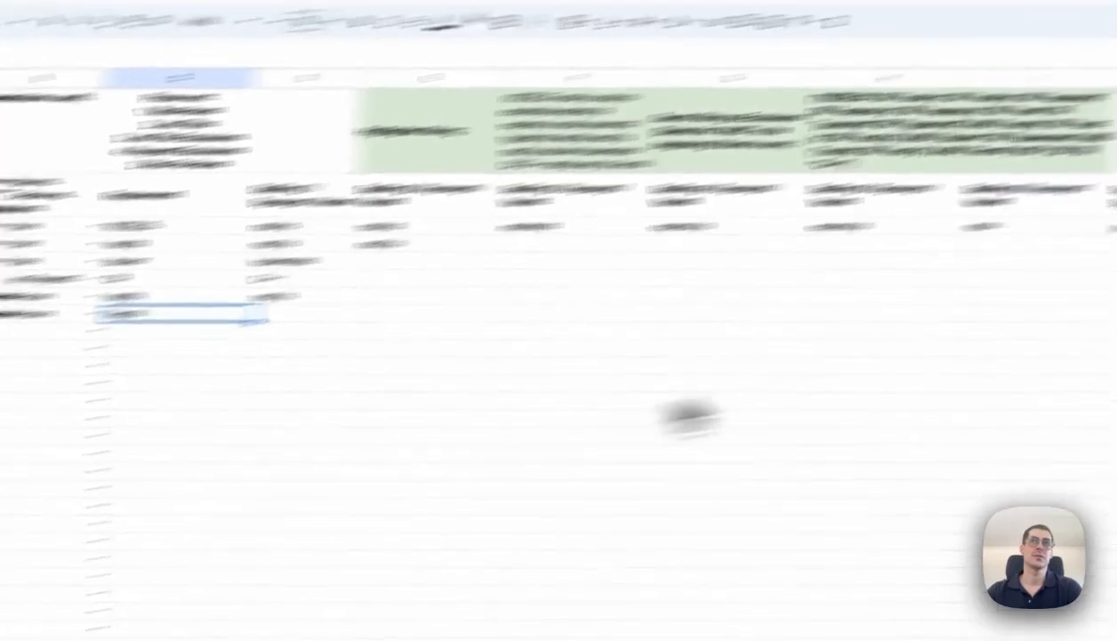
Step: Copy the "Start Search with this" skills string from P1, run it as a Sales Navigator keyword search, and check the number of results
click(787, 247)
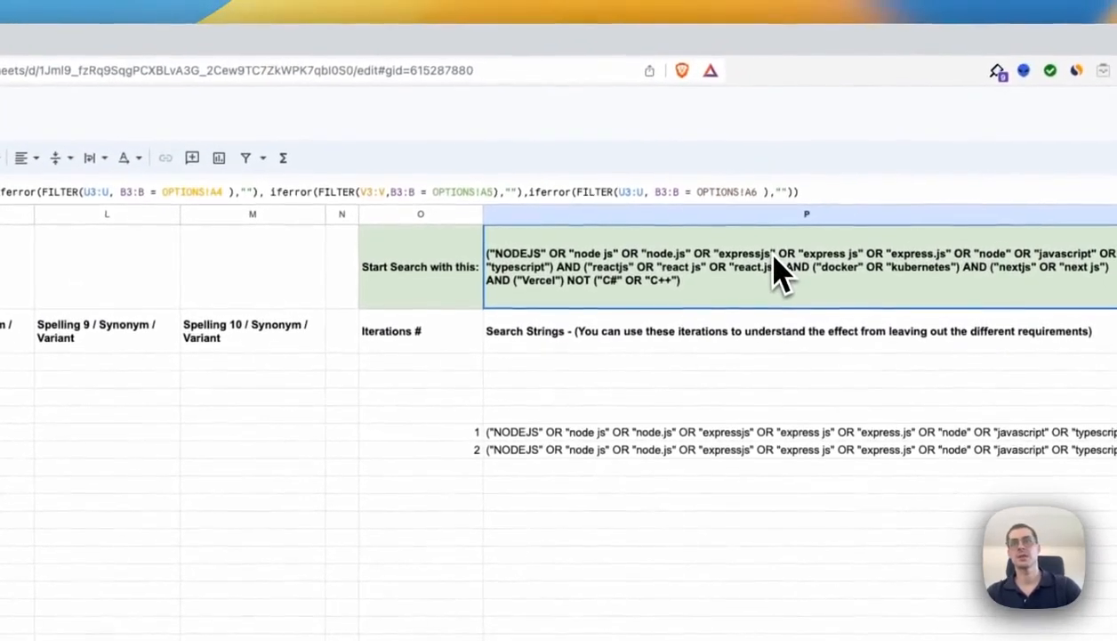
click(347, 41)
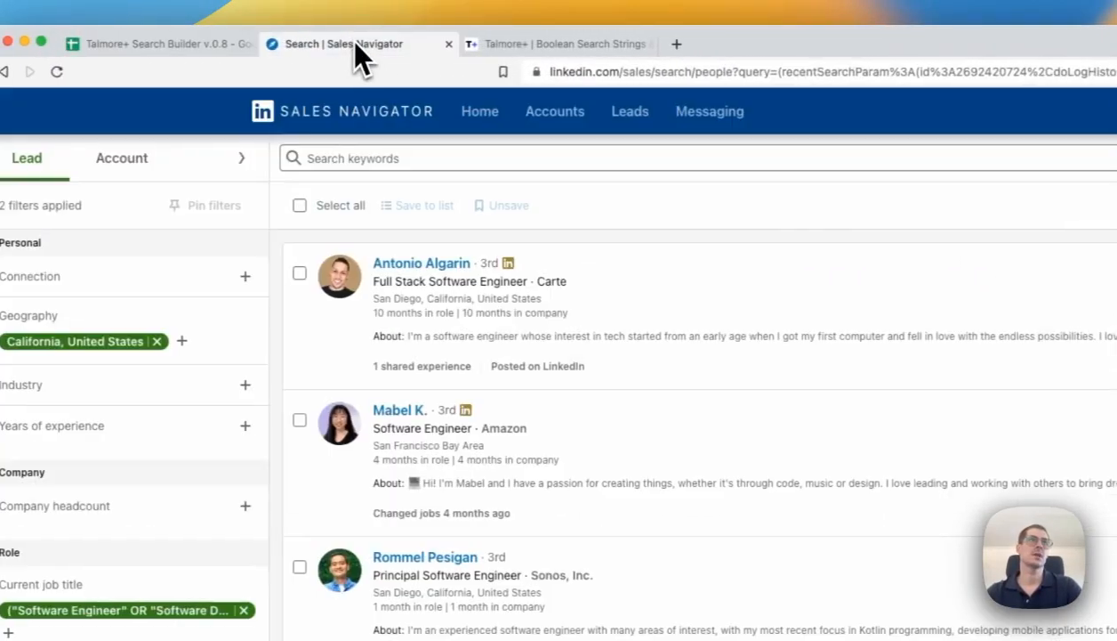
click(424, 157)
key(super+v)
key(Return)
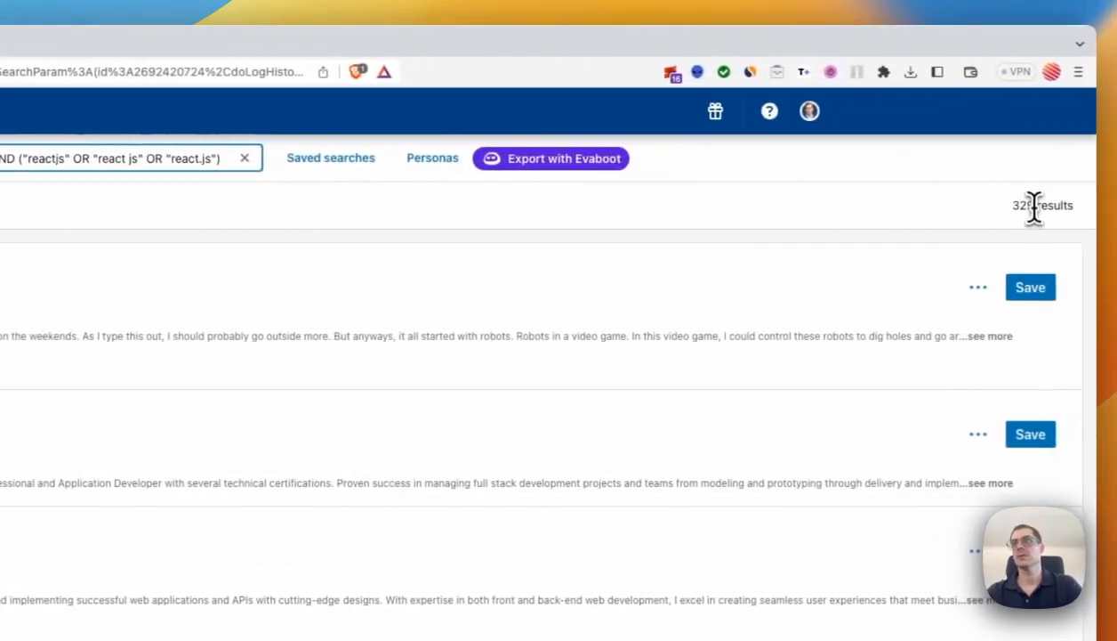
drag(1033, 207, 1006, 224)
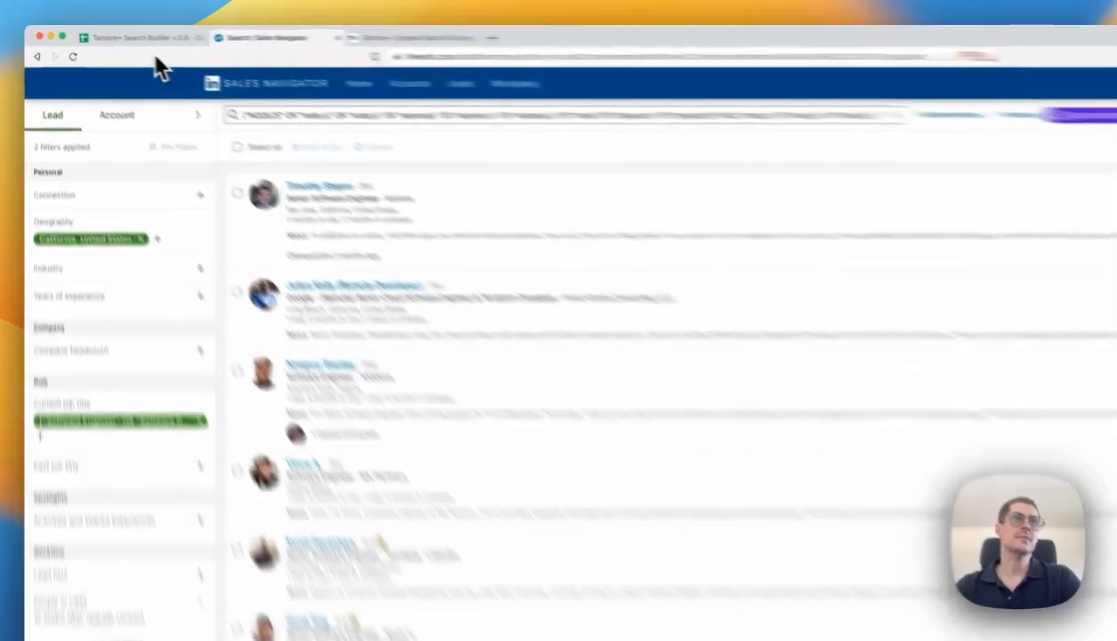
Step: Return to the Search Builder spreadsheet and compare iteration search strings 1 and 2 with the nextjs and Vercel nice-to-have rows
click(116, 34)
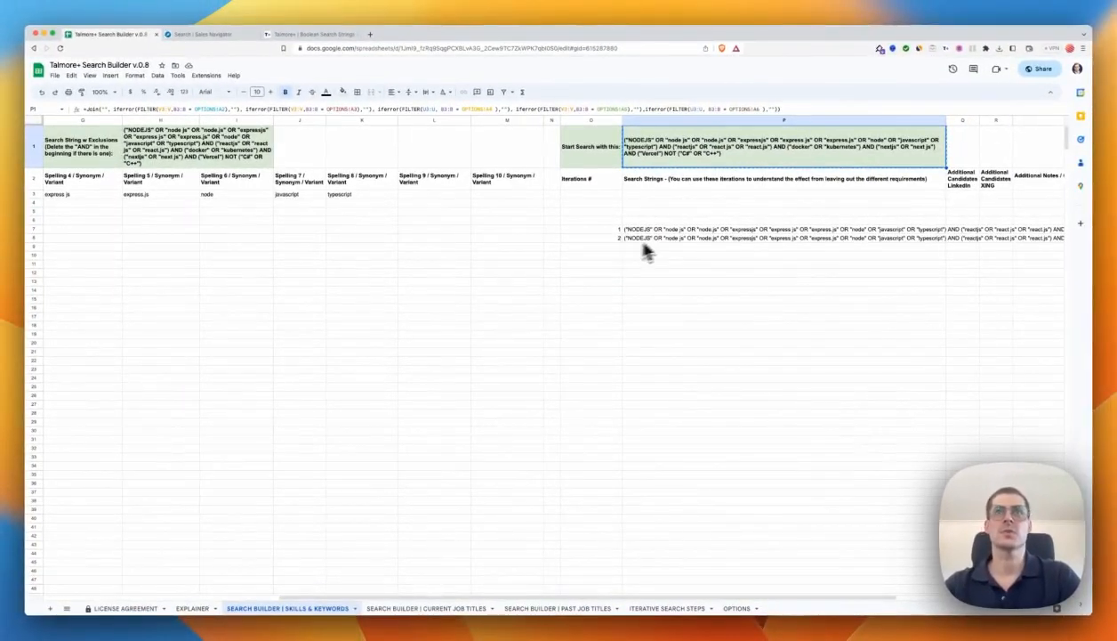
drag(601, 241, 681, 275)
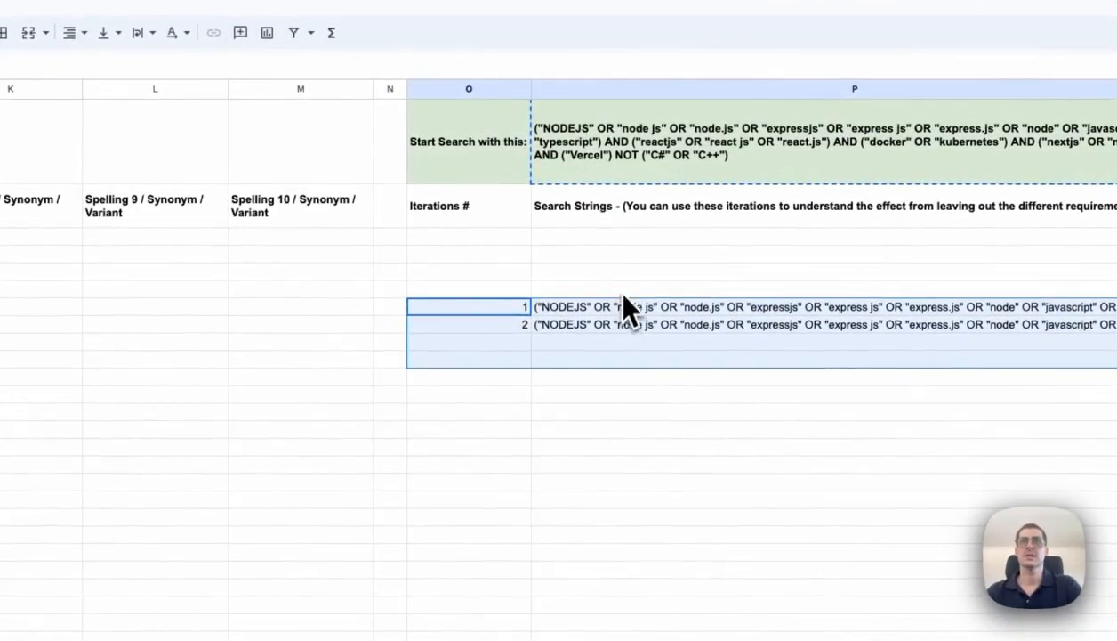
click(624, 283)
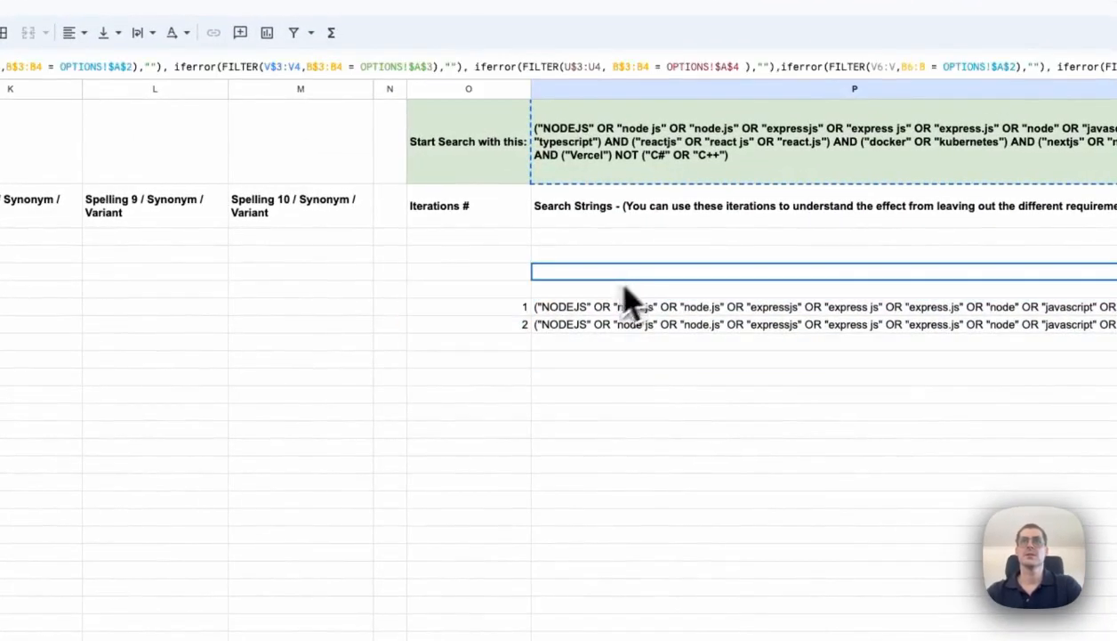
click(398, 309)
click(598, 308)
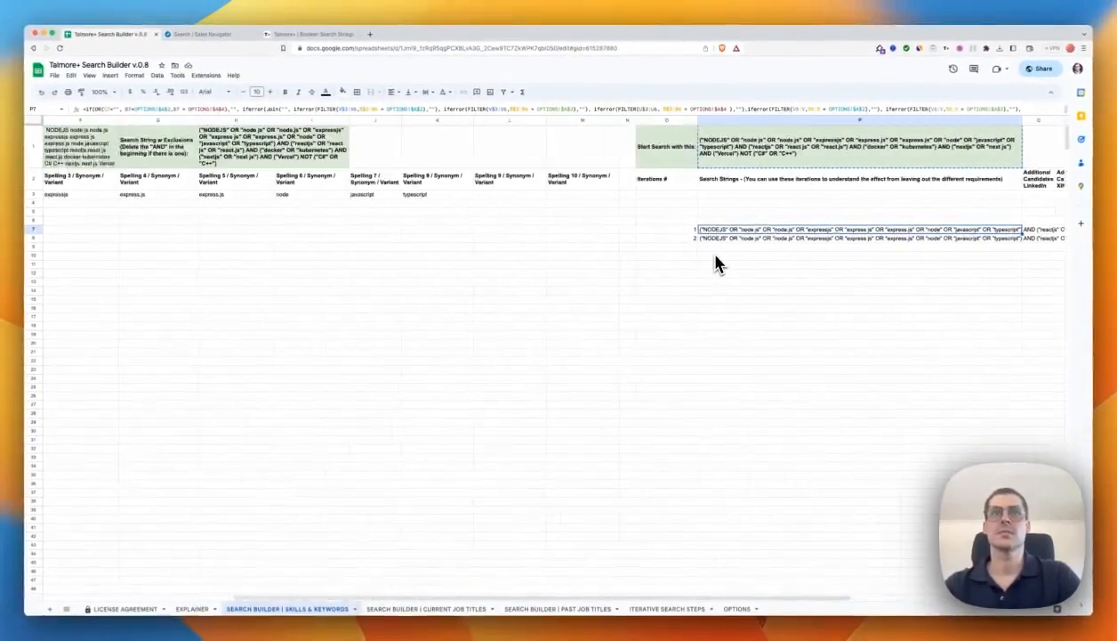
scroll(719, 264, left, 10)
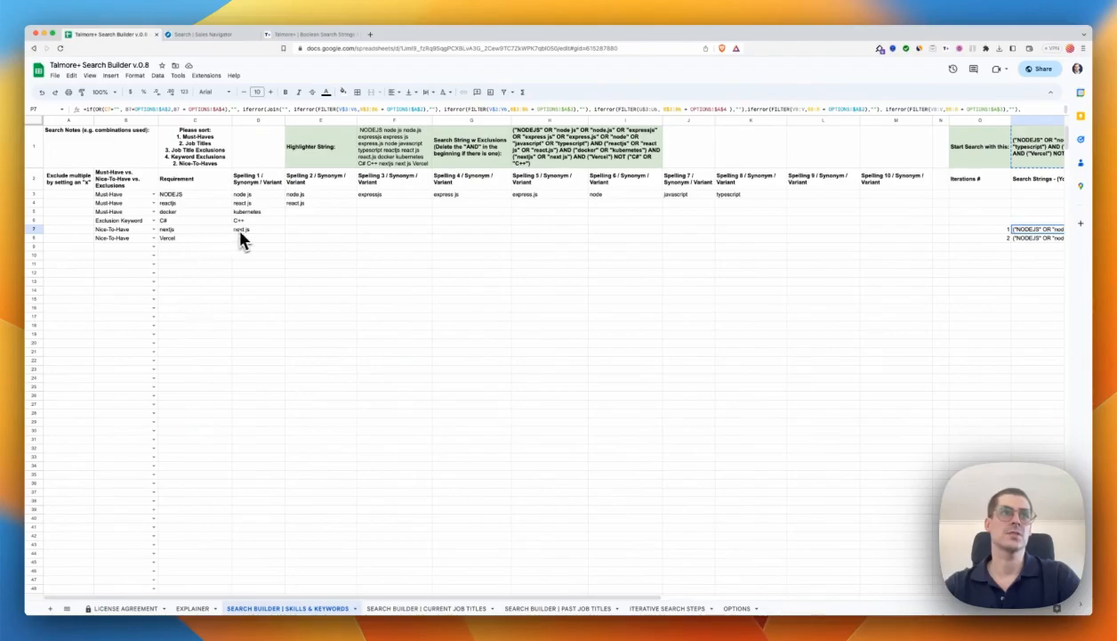
scroll(575, 280, right, 10)
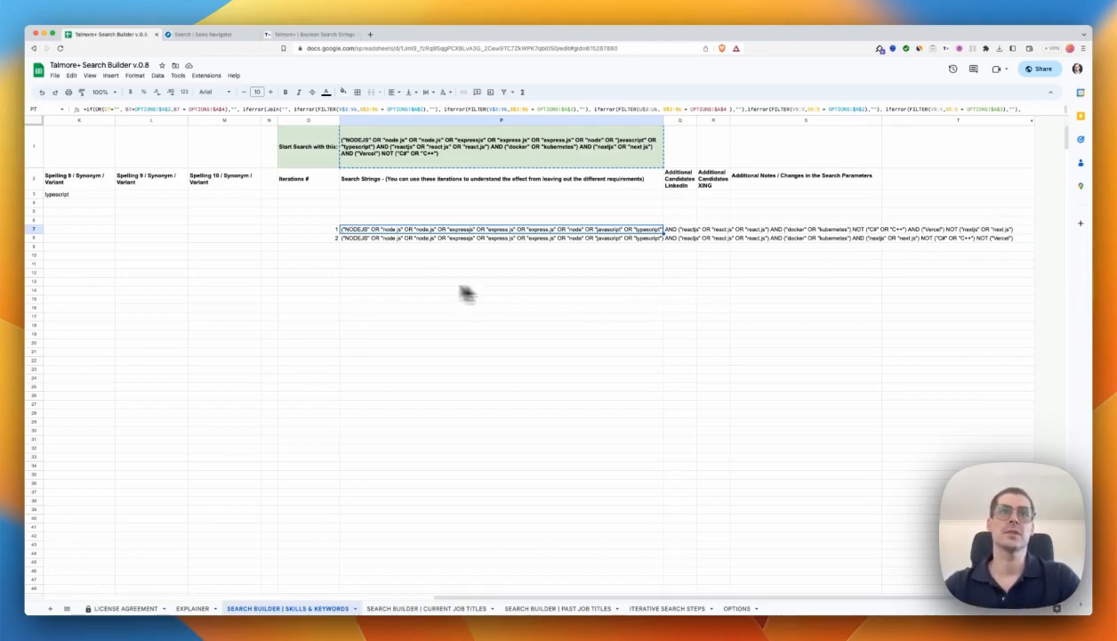
scroll(427, 287, left, 10)
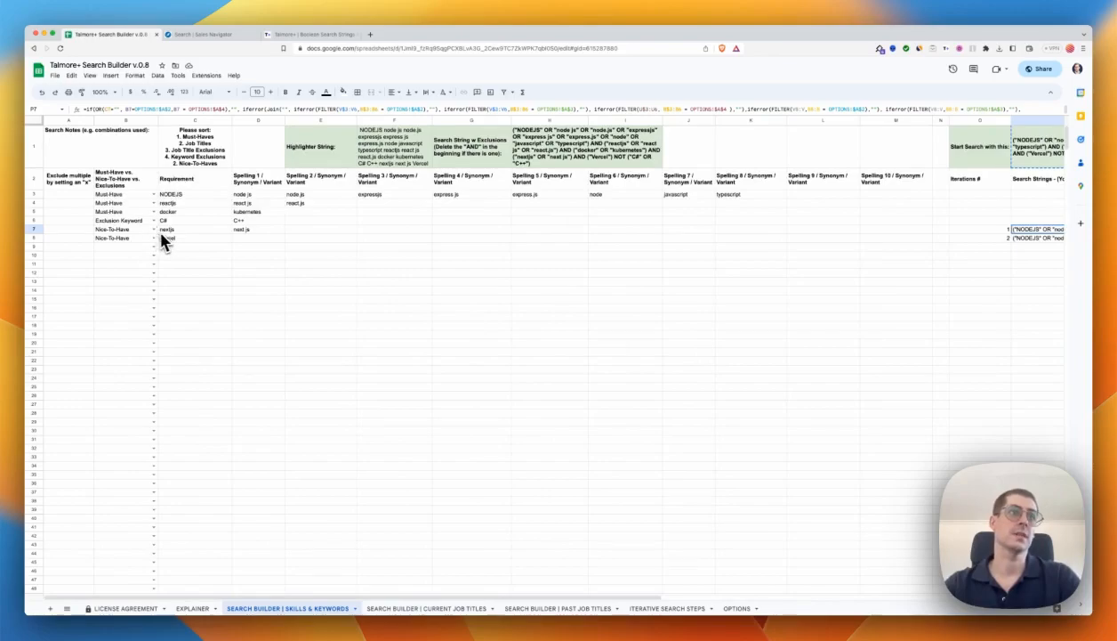
Step: Mark the nextjs and Vercel rows with "x" in the exclude-multiple column and inspect the resulting Search String w Exclusions
click(85, 230)
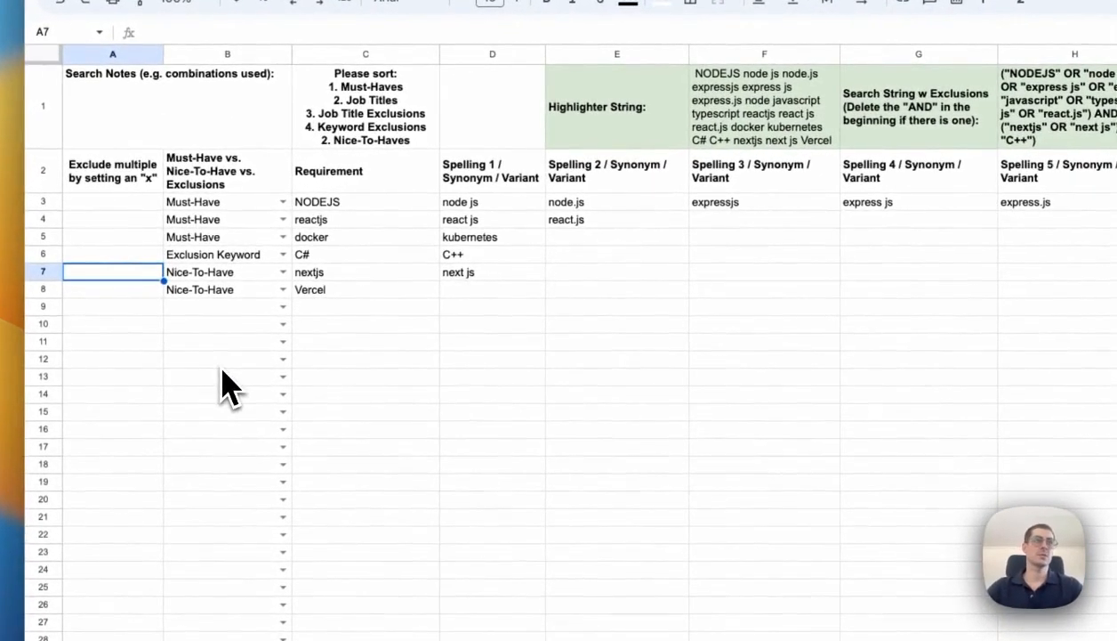
text(x)
key(Return)
text(x)
click(994, 390)
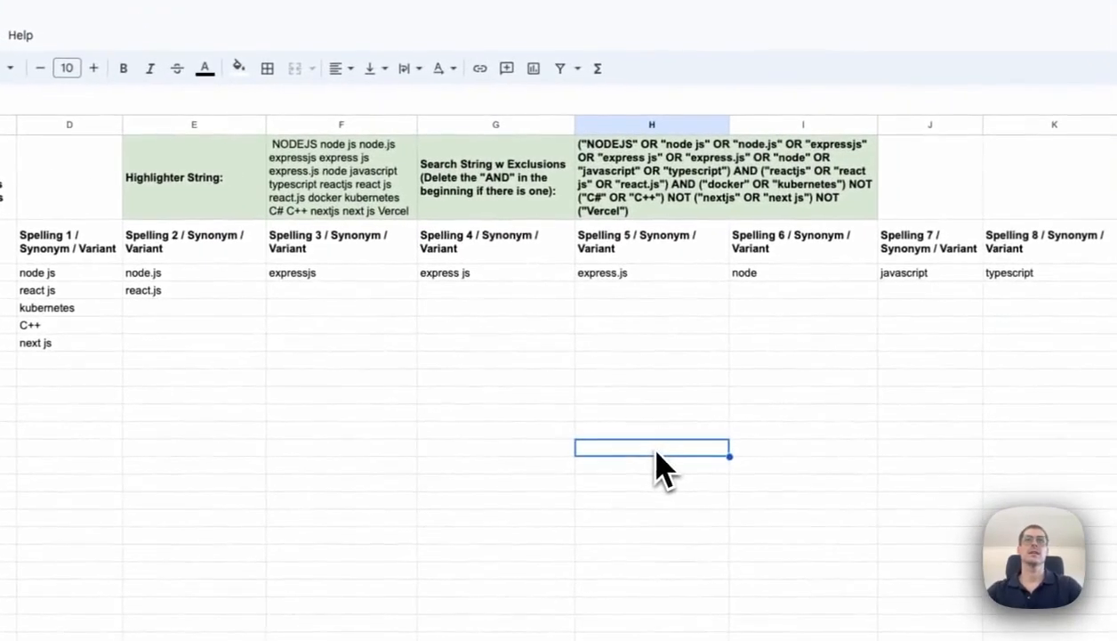
click(676, 209)
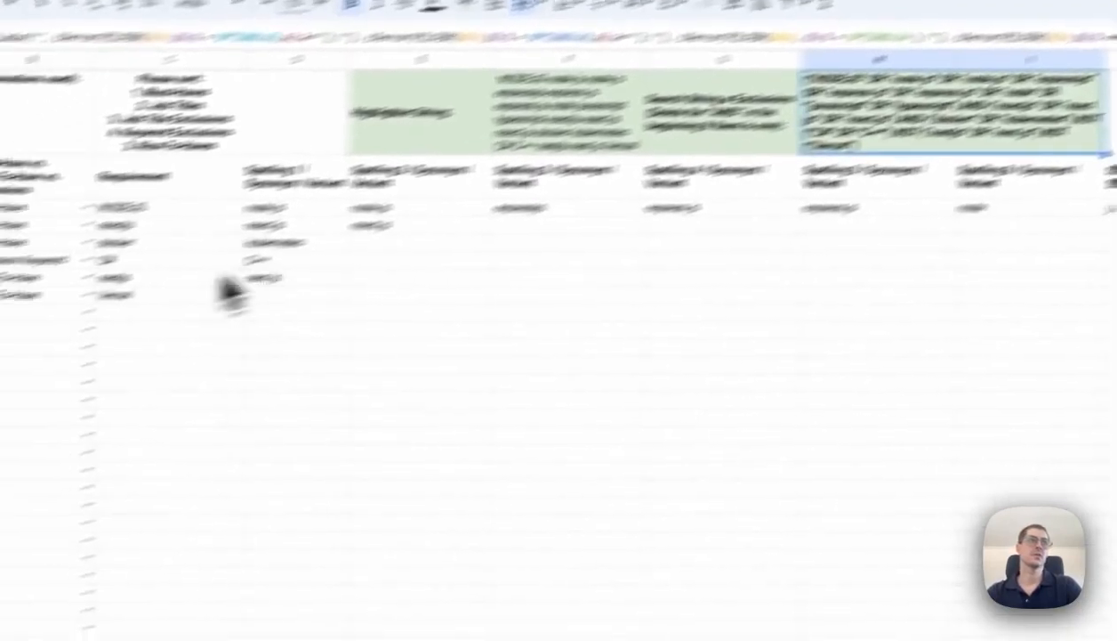
click(80, 359)
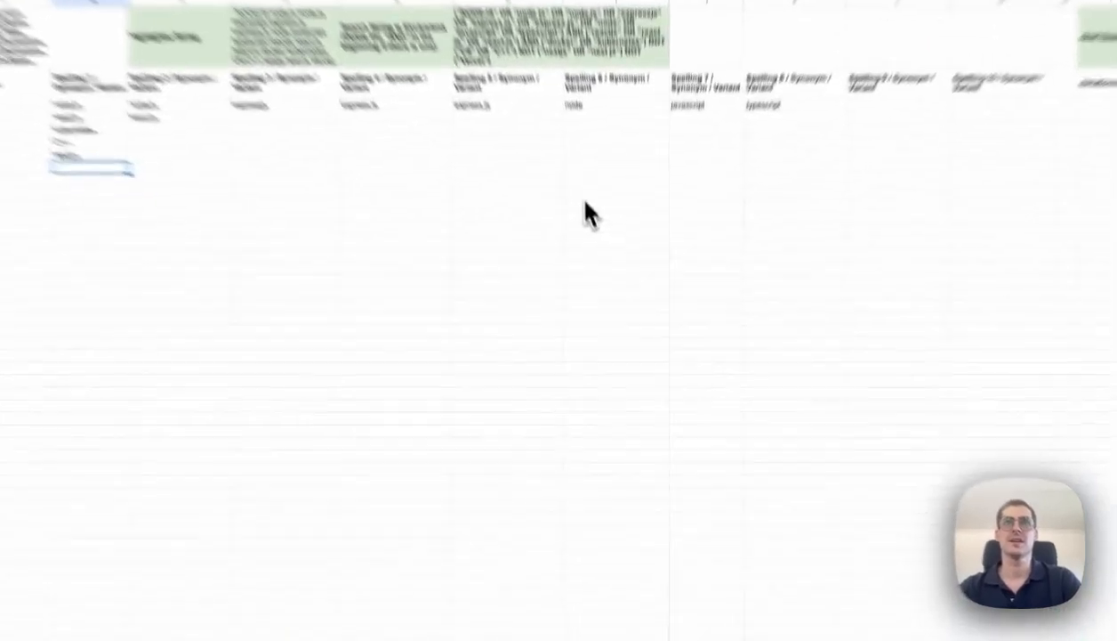
Step: Open the ITERATIVE SEARCH STEPS sheet and select the table of multiple exclusions, A1:K10, to examine it
click(609, 256)
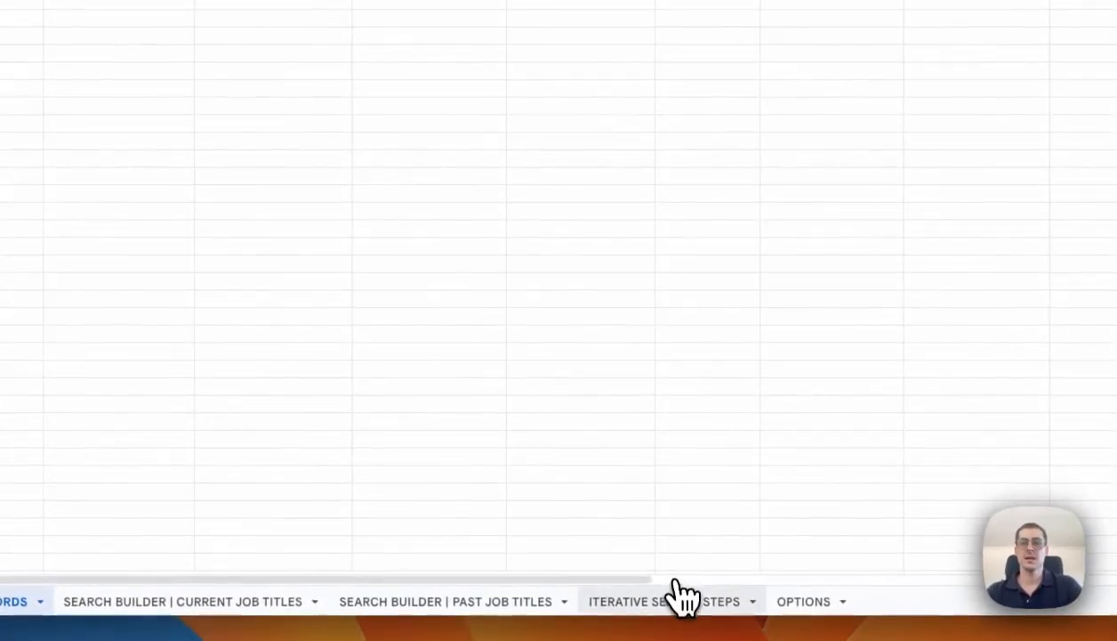
click(680, 609)
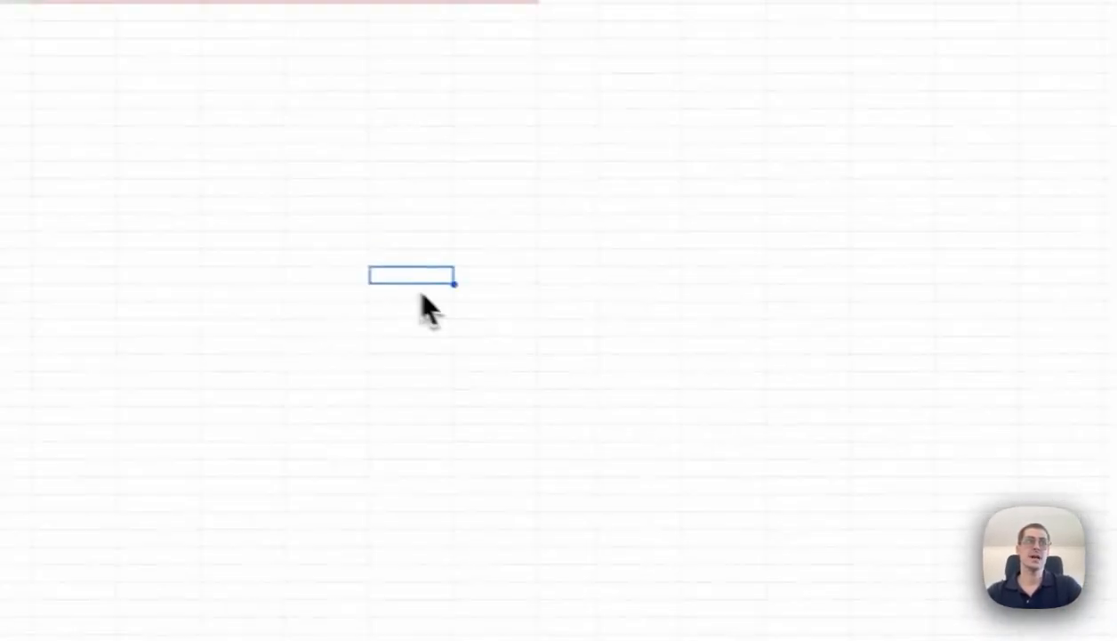
drag(100, 155, 508, 233)
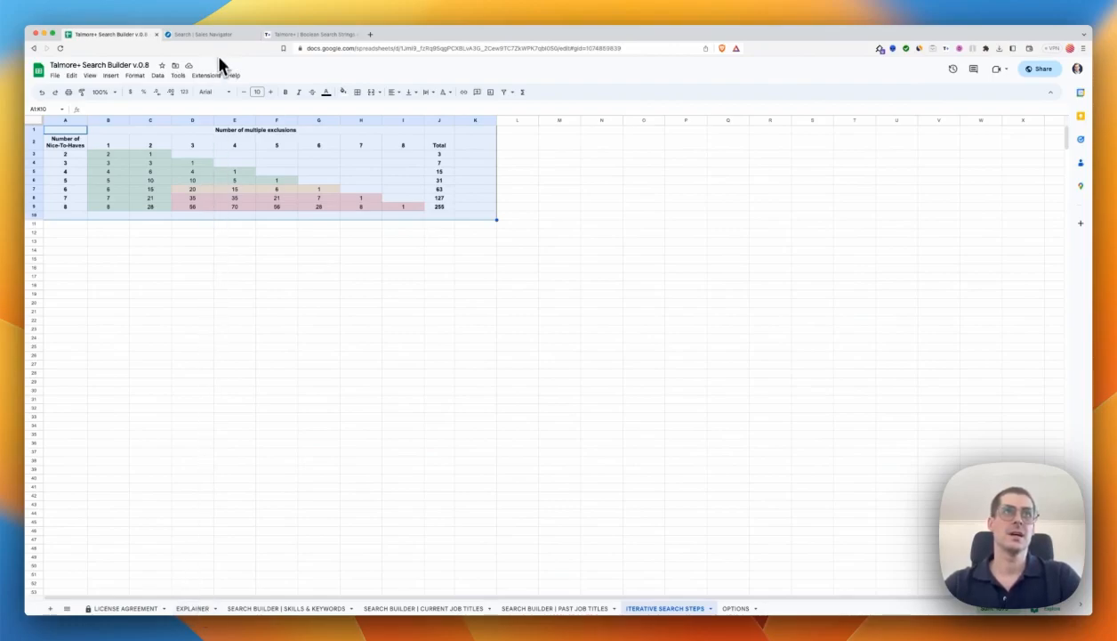
Step: Switch to the Talmore+ blog article on Boolean Search Strings and the Talmore Search Builder
click(283, 34)
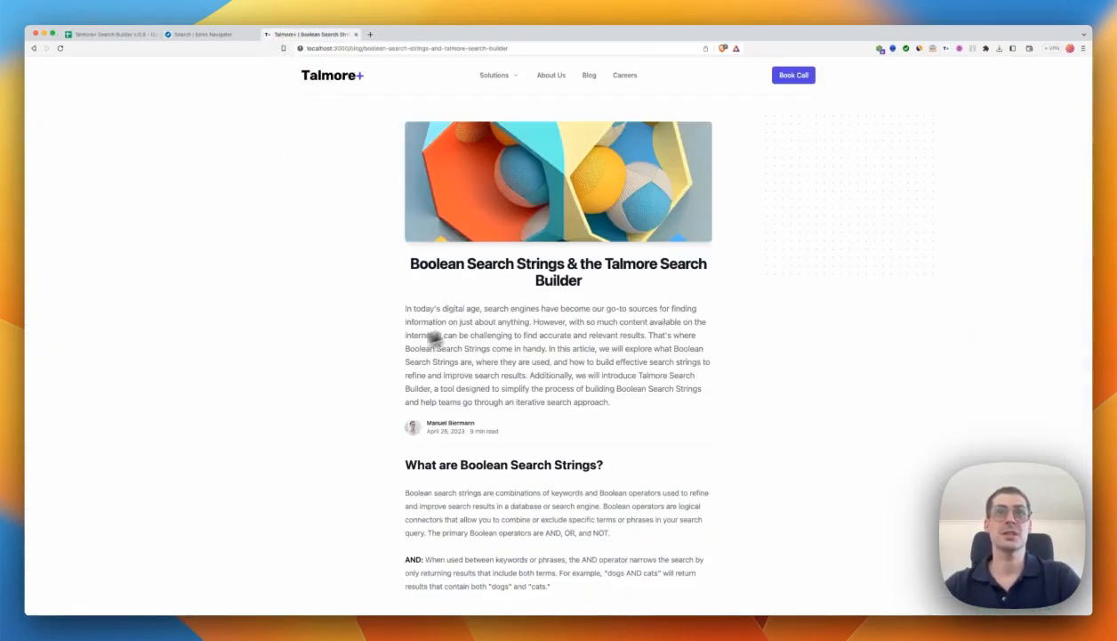